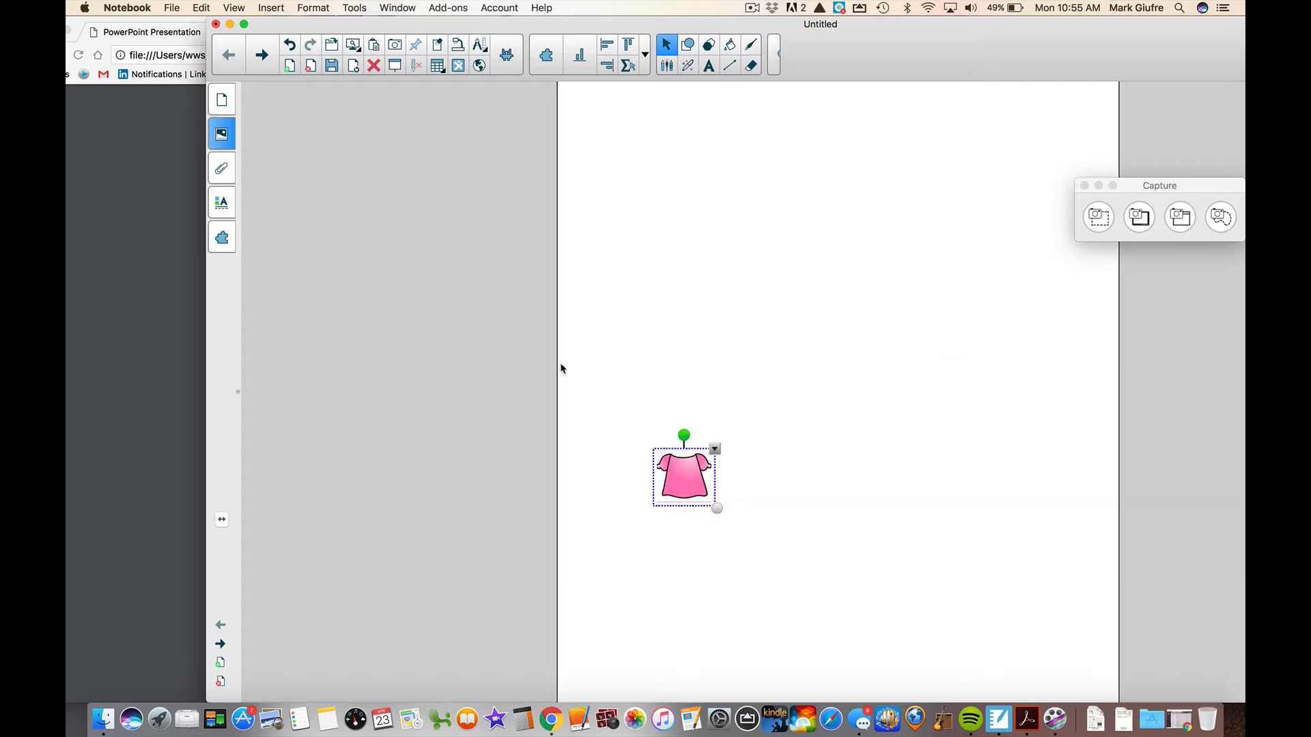
Delete the pink shirt image, switch to the clothing sort PDF in Chrome, and bring its Hot Weather and Cold Weather sorting page into view.
{"action": "key", "text": "Delete"}
{"action": "left_click", "coordinate": [66, 276]}
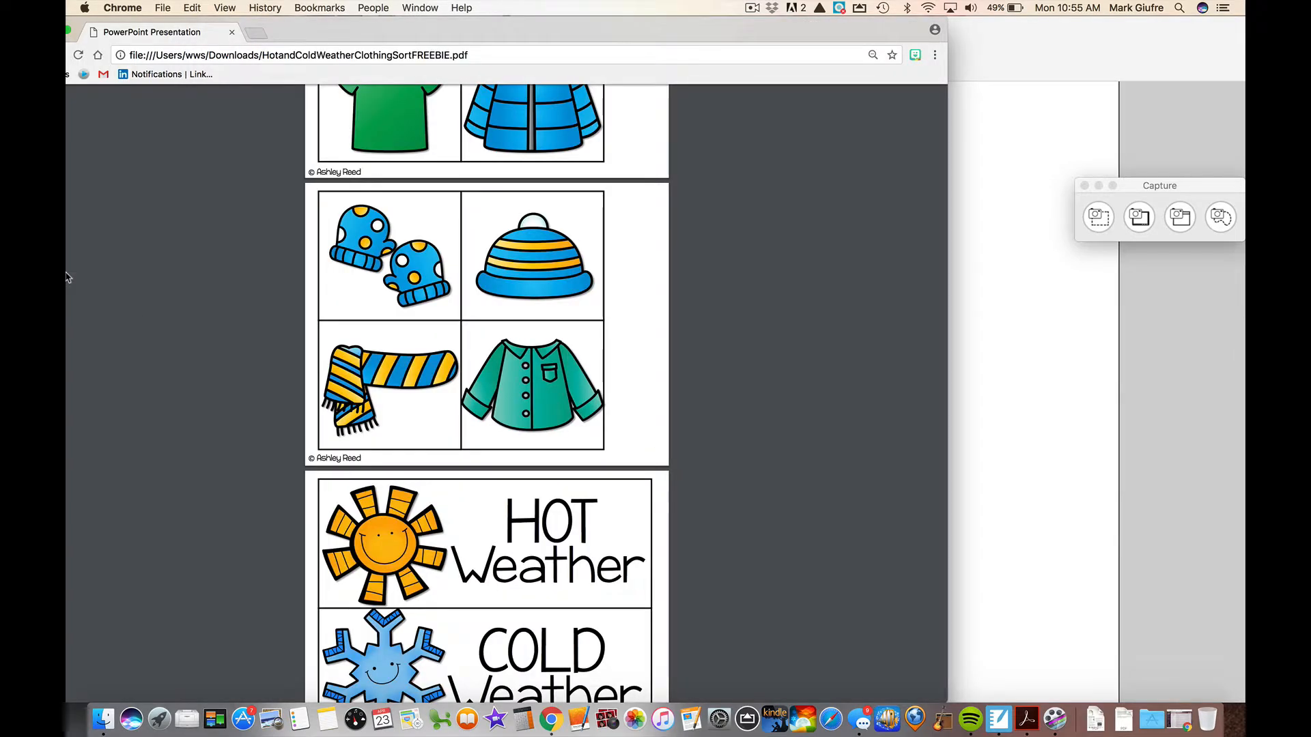
{"action": "scroll", "coordinate": [66, 276], "scroll_direction": "up", "scroll_amount": 20}
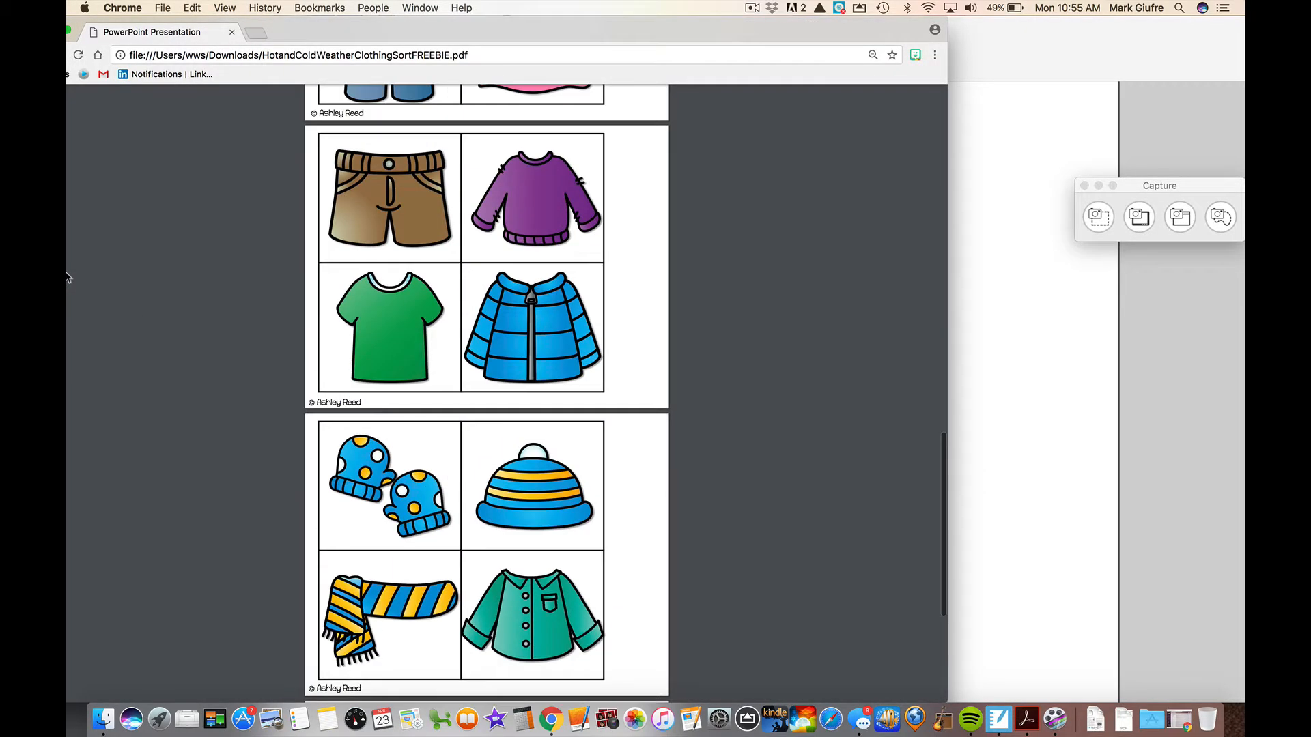
{"action": "scroll", "coordinate": [66, 276], "scroll_direction": "down", "scroll_amount": 5}
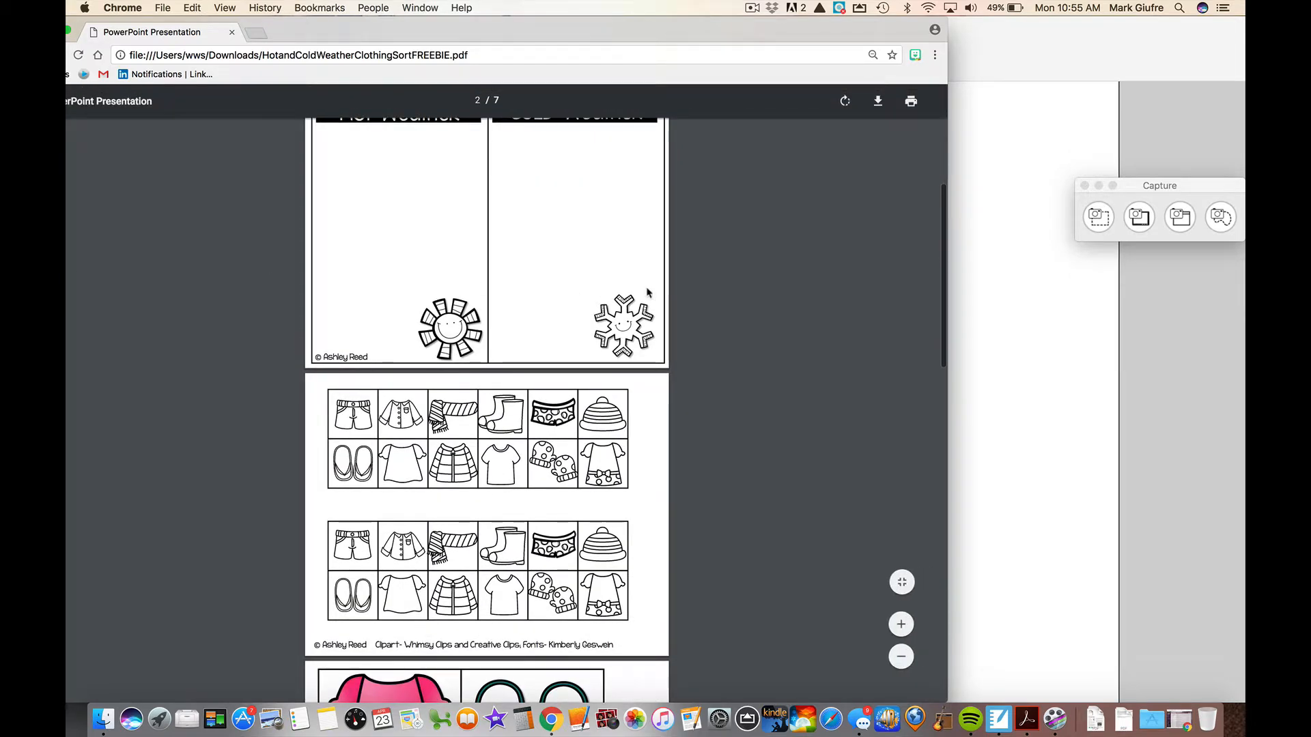
{"action": "scroll", "coordinate": [744, 283], "scroll_direction": "up", "scroll_amount": 3}
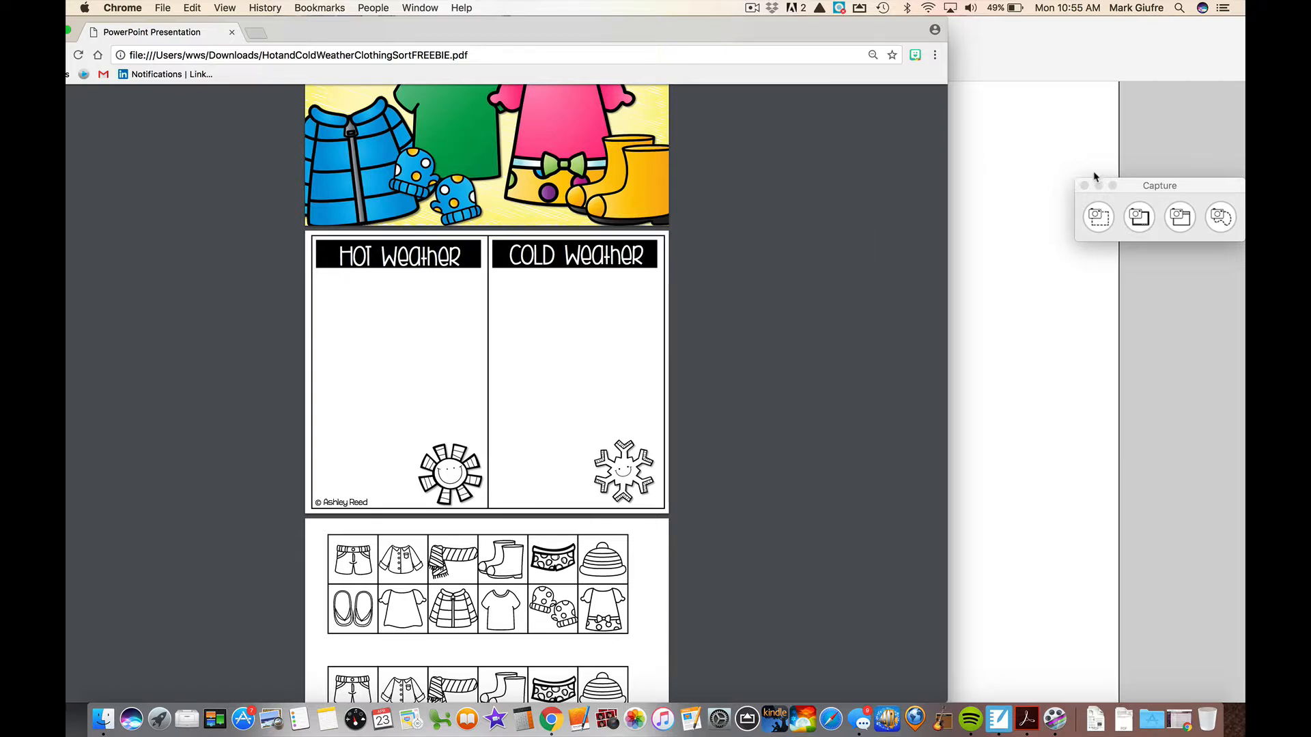
{"action": "left_click_drag", "start_coordinate": [1135, 185], "coordinate": [1204, 179]}
{"action": "scroll", "coordinate": [642, 383], "scroll_direction": "down", "scroll_amount": 3}
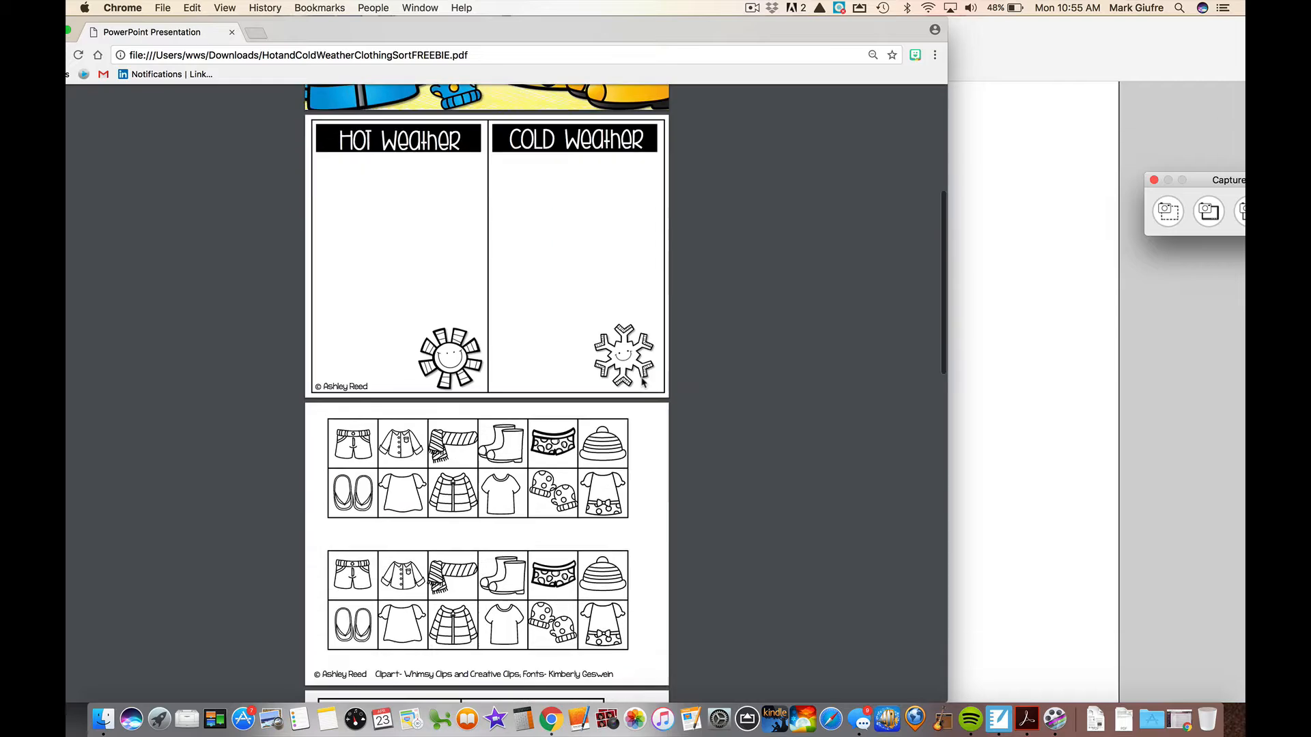
{"action": "scroll", "coordinate": [642, 382], "scroll_direction": "up", "scroll_amount": 2}
{"action": "scroll", "coordinate": [641, 382], "scroll_direction": "up", "scroll_amount": 2}
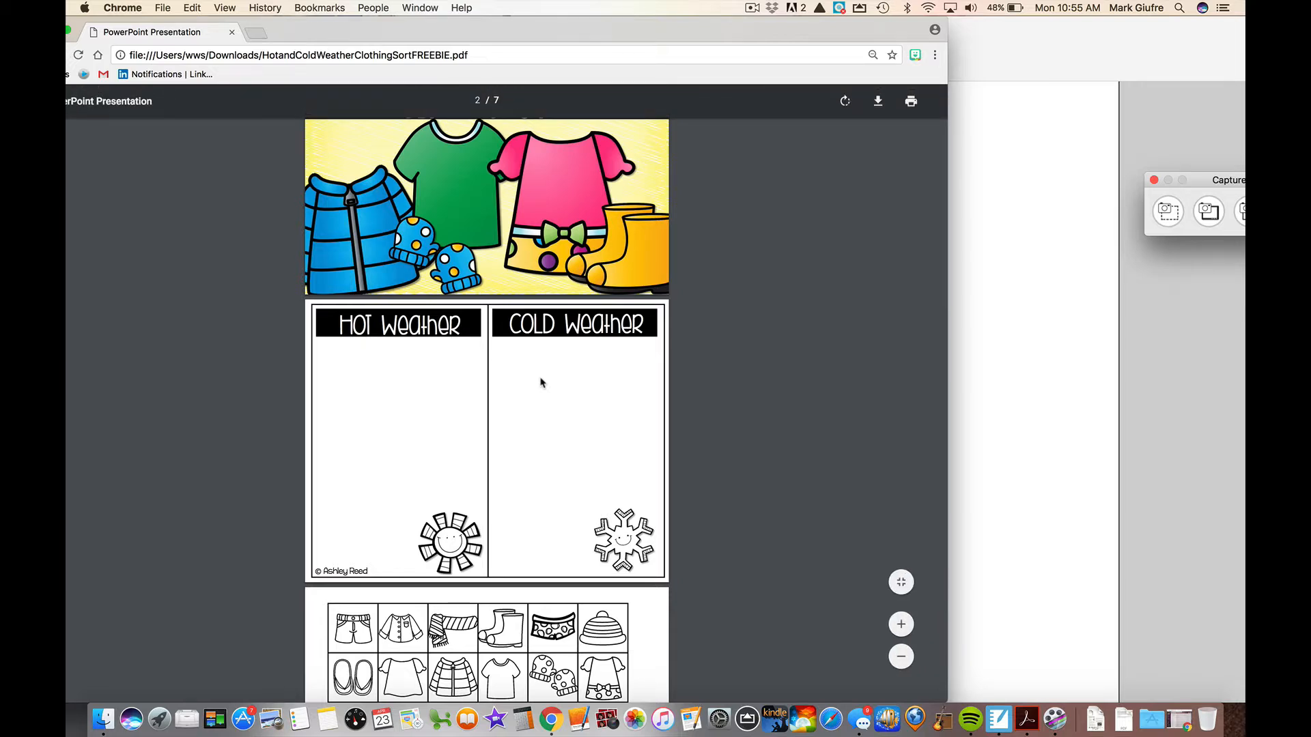
Capture the Hot Weather column and the Cold Weather column of the PDF as two separate area screenshots for the notebook page.
{"action": "left_click", "coordinate": [1162, 220]}
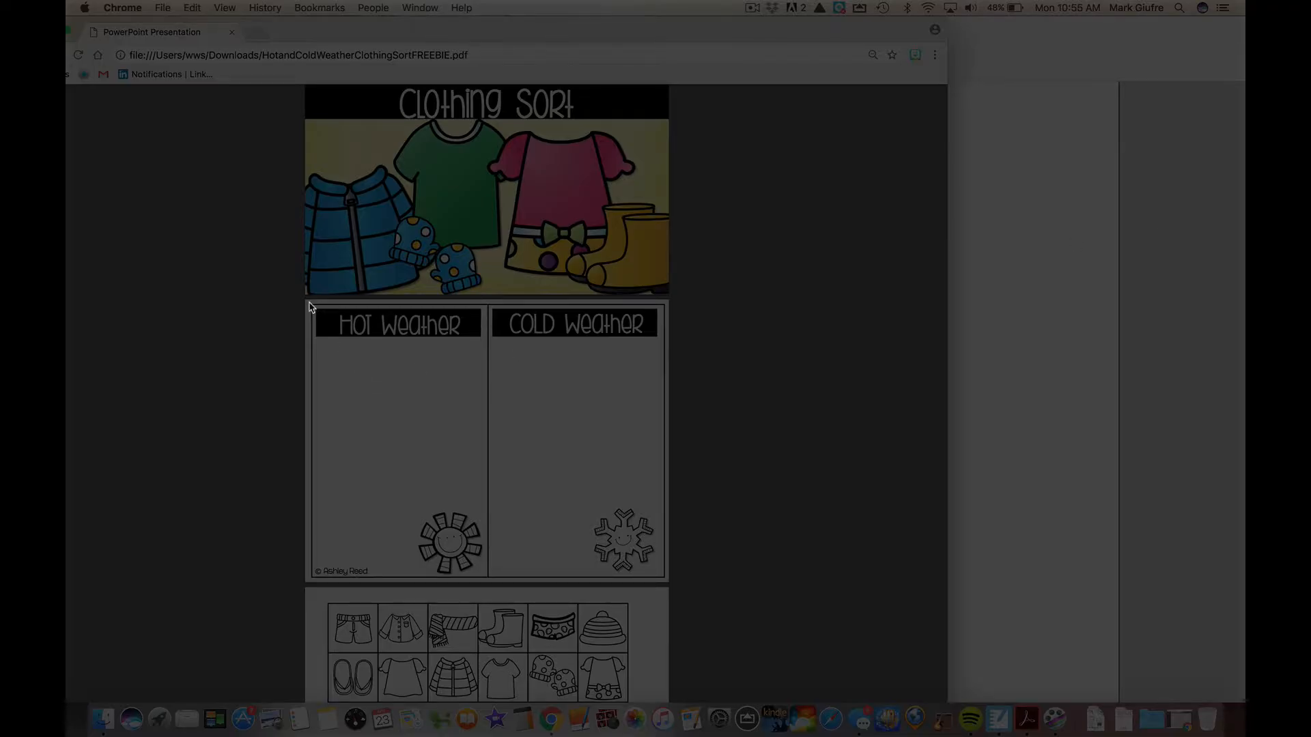
{"action": "left_click_drag", "start_coordinate": [309, 307], "coordinate": [491, 584]}
{"action": "left_click", "coordinate": [550, 438]}
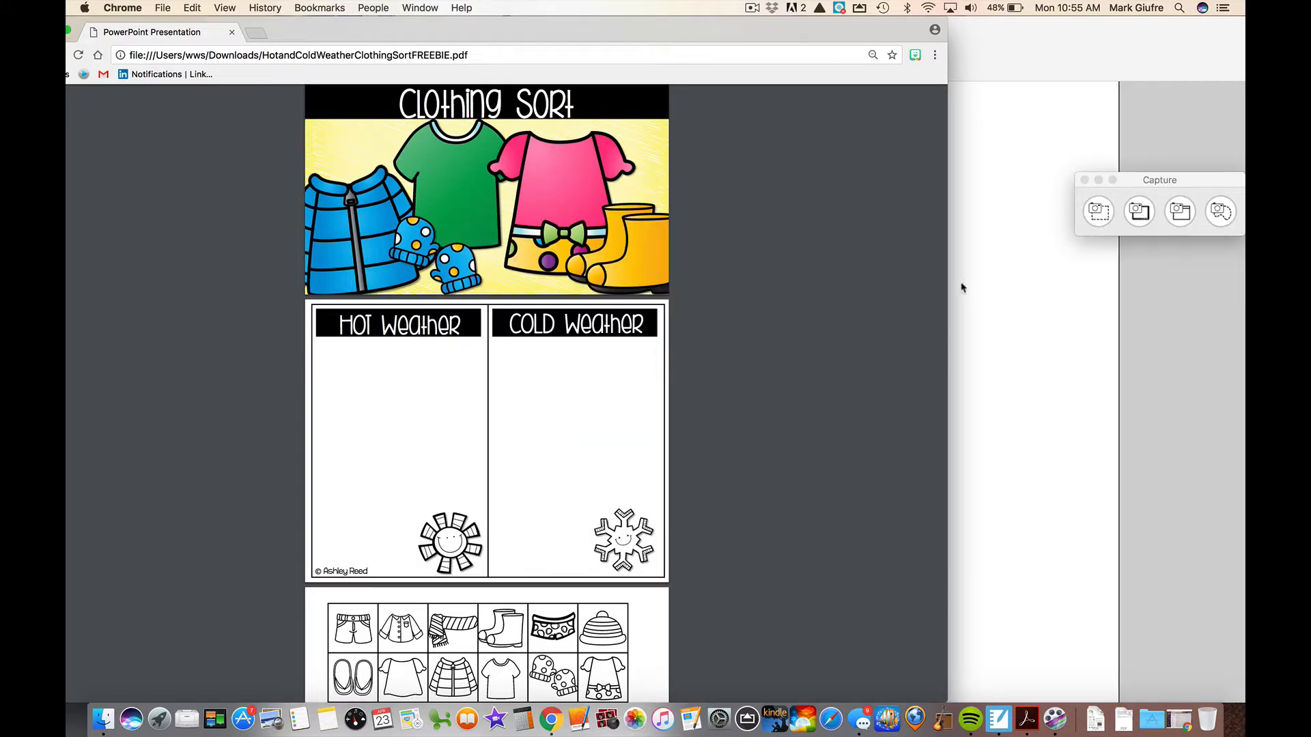
{"action": "left_click", "coordinate": [1100, 214]}
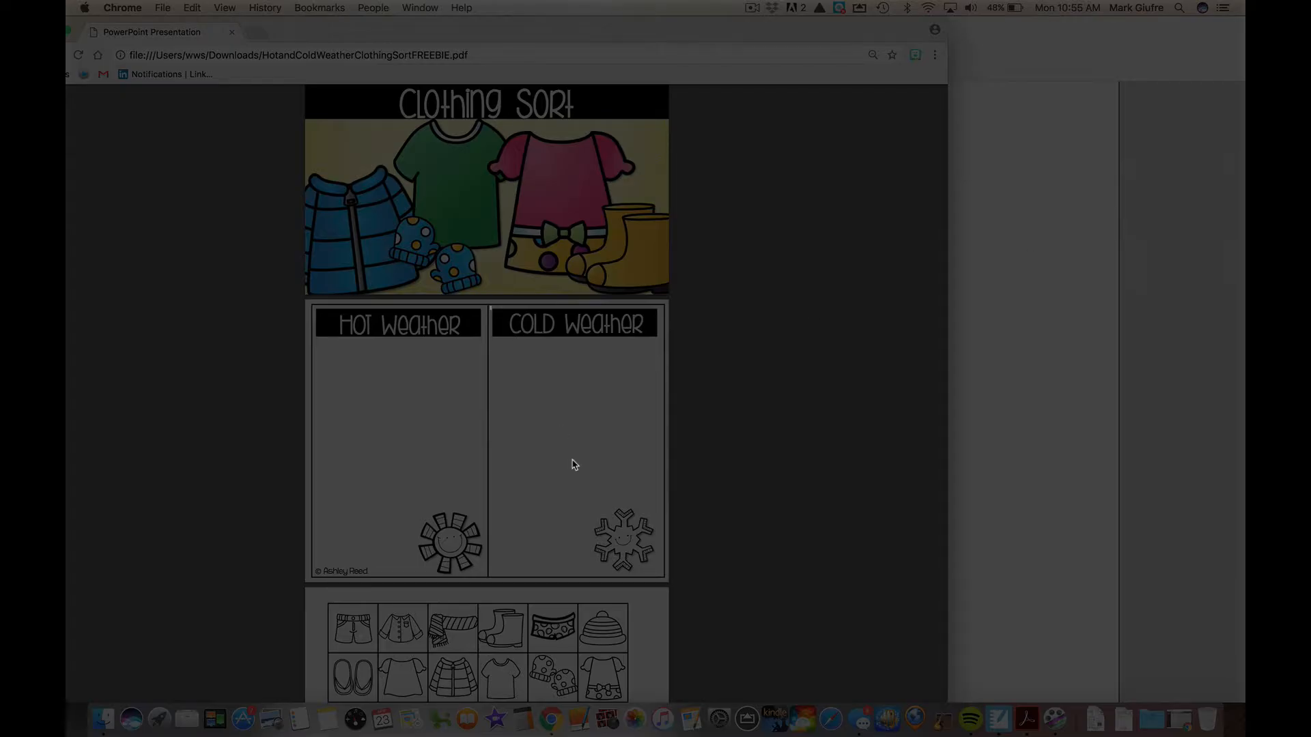
{"action": "left_click_drag", "start_coordinate": [490, 307], "coordinate": [666, 584]}
{"action": "left_click", "coordinate": [790, 440]}
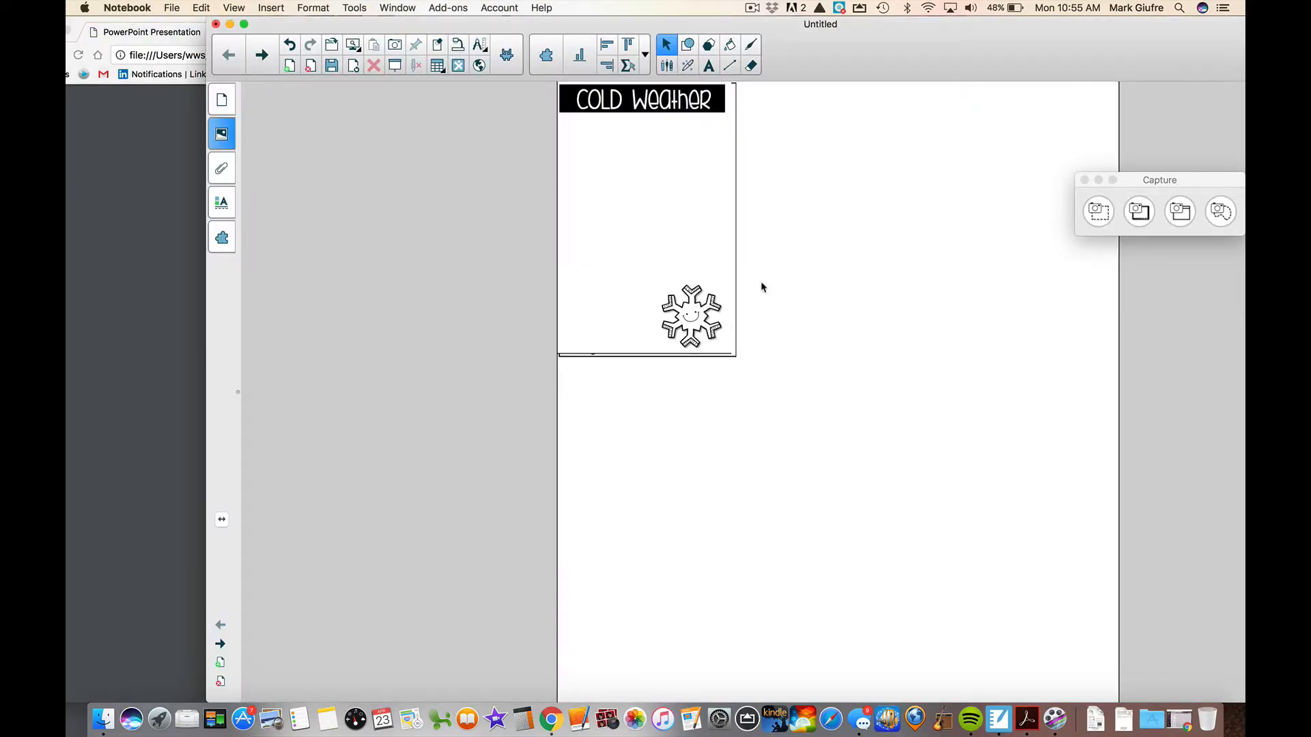
Arrange the Hot Weather and Cold Weather captures side by side across the upper part of the notebook page, with Hot Weather first.
{"action": "left_click_drag", "start_coordinate": [720, 254], "coordinate": [1048, 260]}
{"action": "left_click_drag", "start_coordinate": [671, 229], "coordinate": [736, 243]}
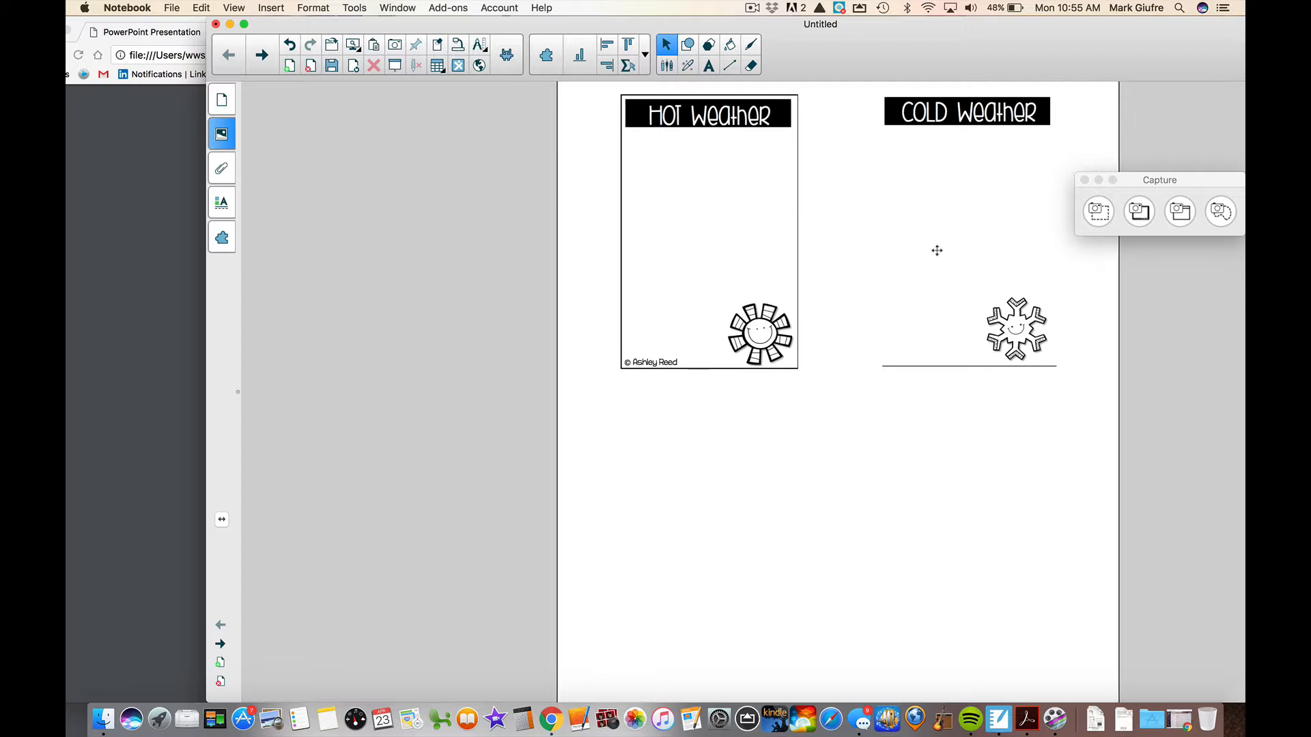
{"action": "left_click_drag", "start_coordinate": [936, 251], "coordinate": [931, 249]}
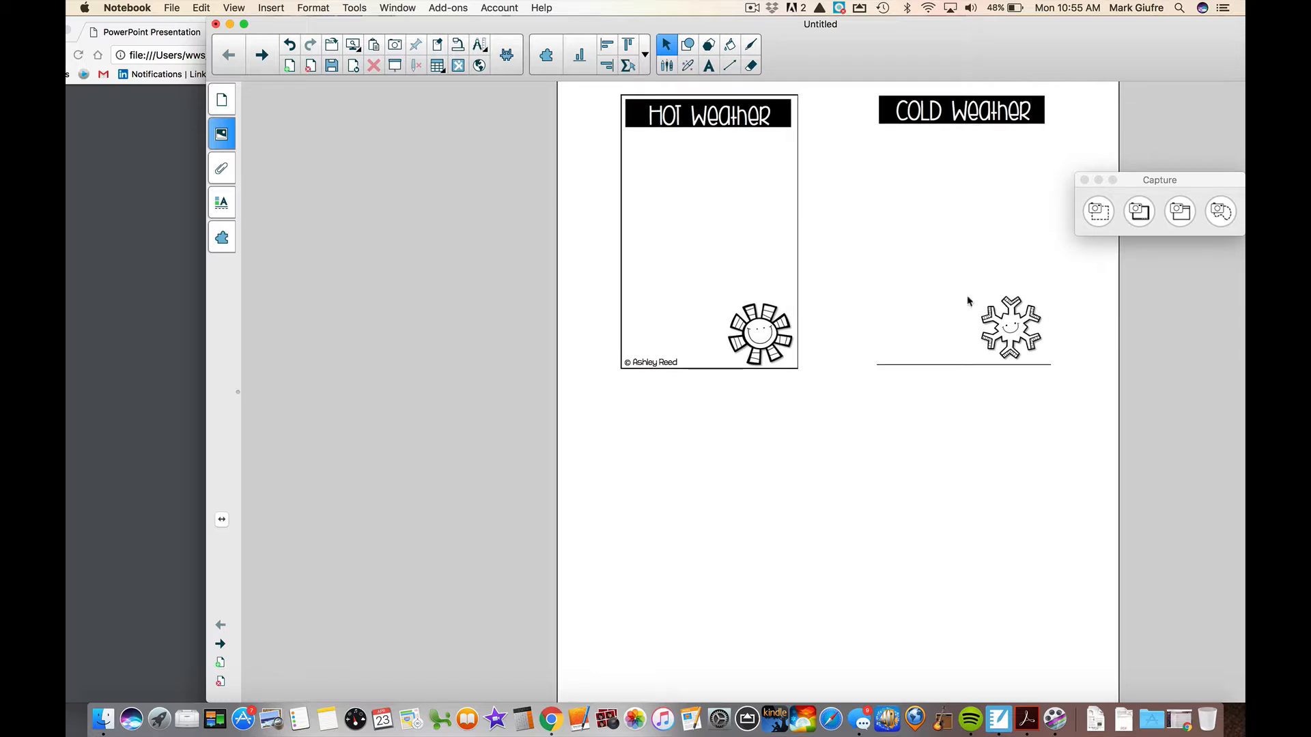
{"action": "left_click", "coordinate": [967, 301]}
{"action": "left_click_drag", "start_coordinate": [1135, 180], "coordinate": [1166, 178]}
{"action": "left_click", "coordinate": [970, 498]}
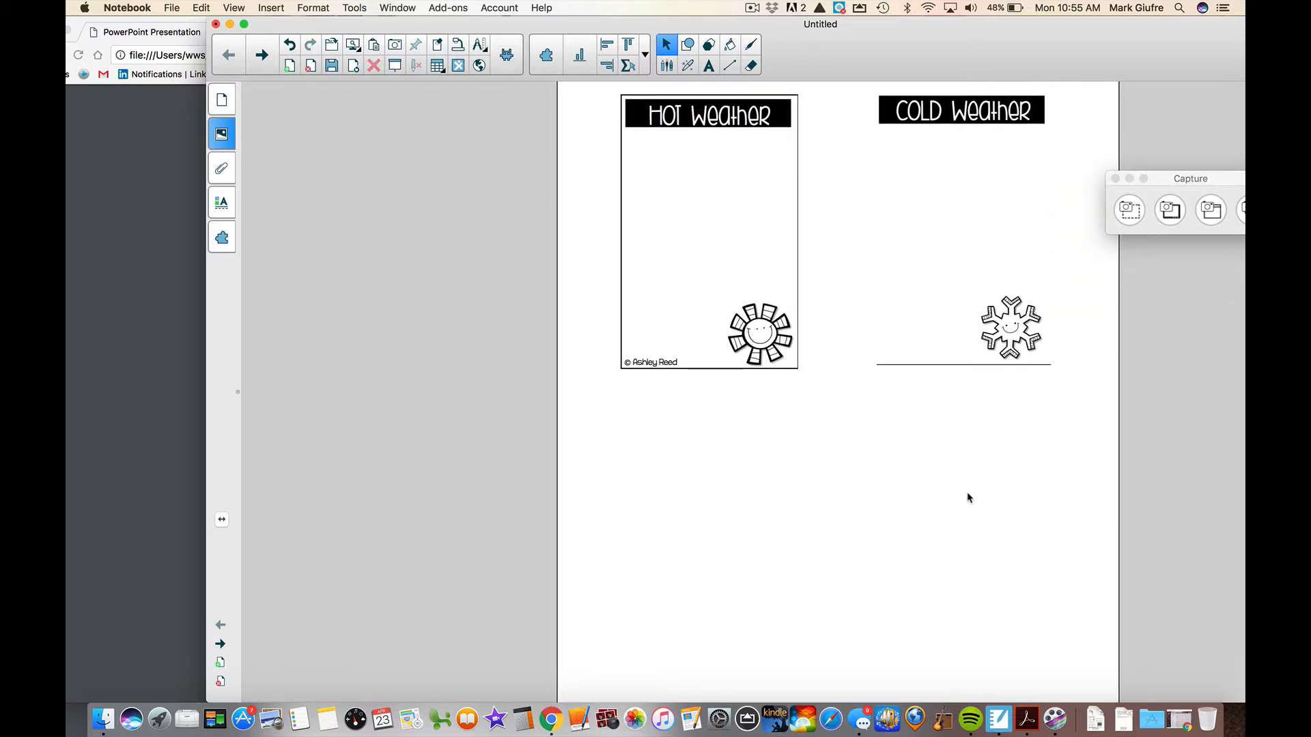
{"action": "left_click", "coordinate": [80, 391]}
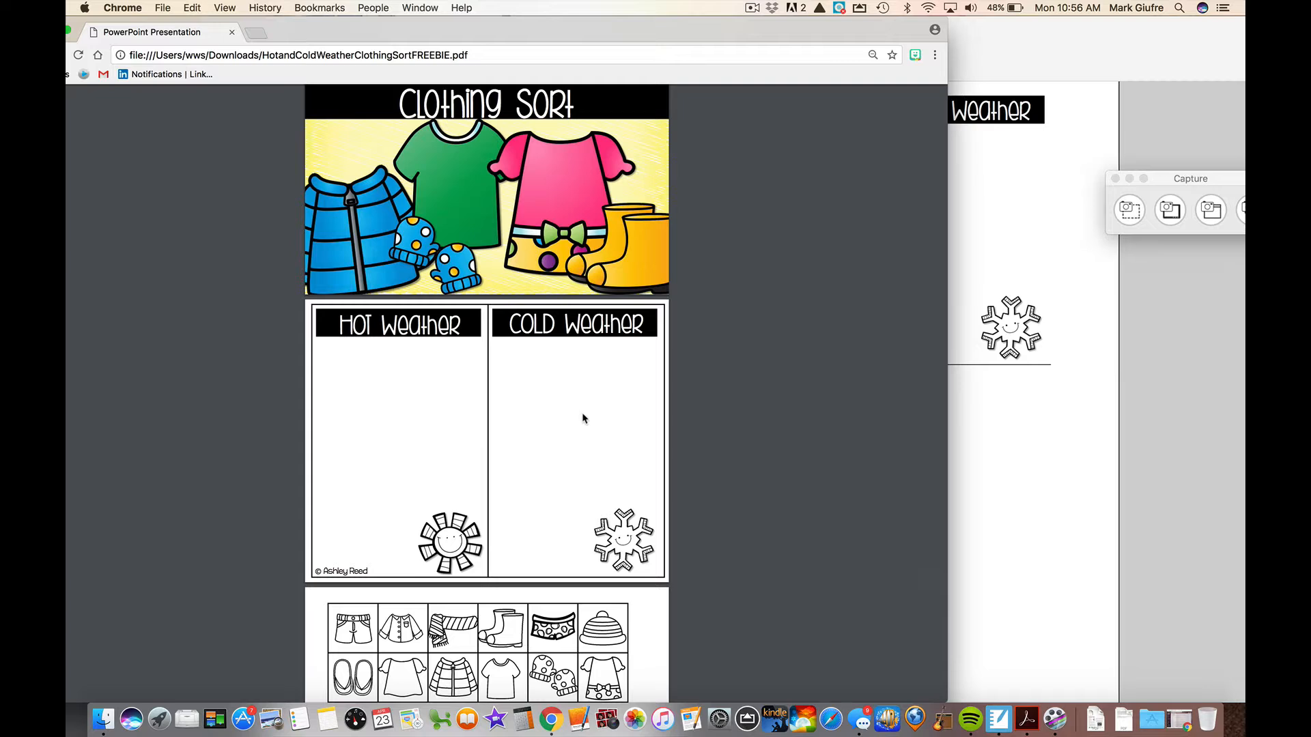
{"action": "left_click", "coordinate": [1021, 413]}
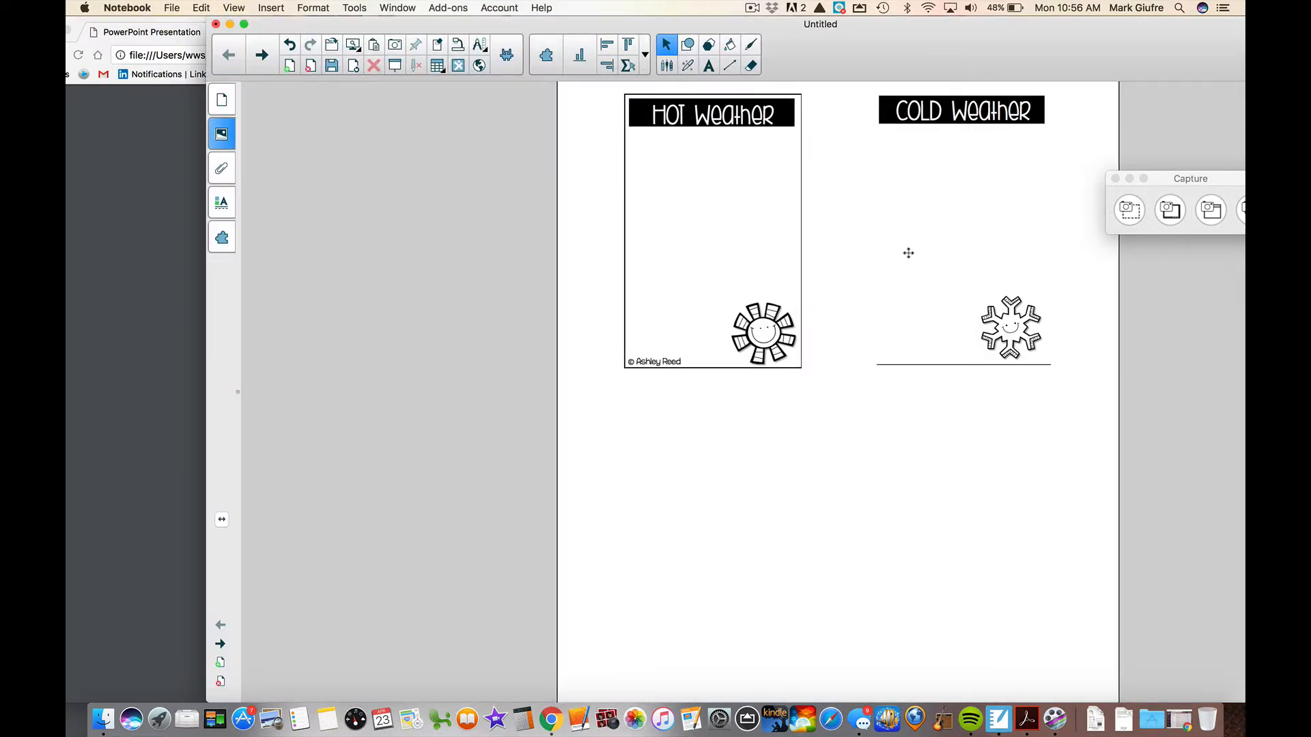
{"action": "left_click_drag", "start_coordinate": [907, 252], "coordinate": [879, 260]}
Capture the black-and-white striped hat and the flip-flops from page 3 of the PDF as two separate area screenshots.
{"action": "left_click", "coordinate": [192, 345]}
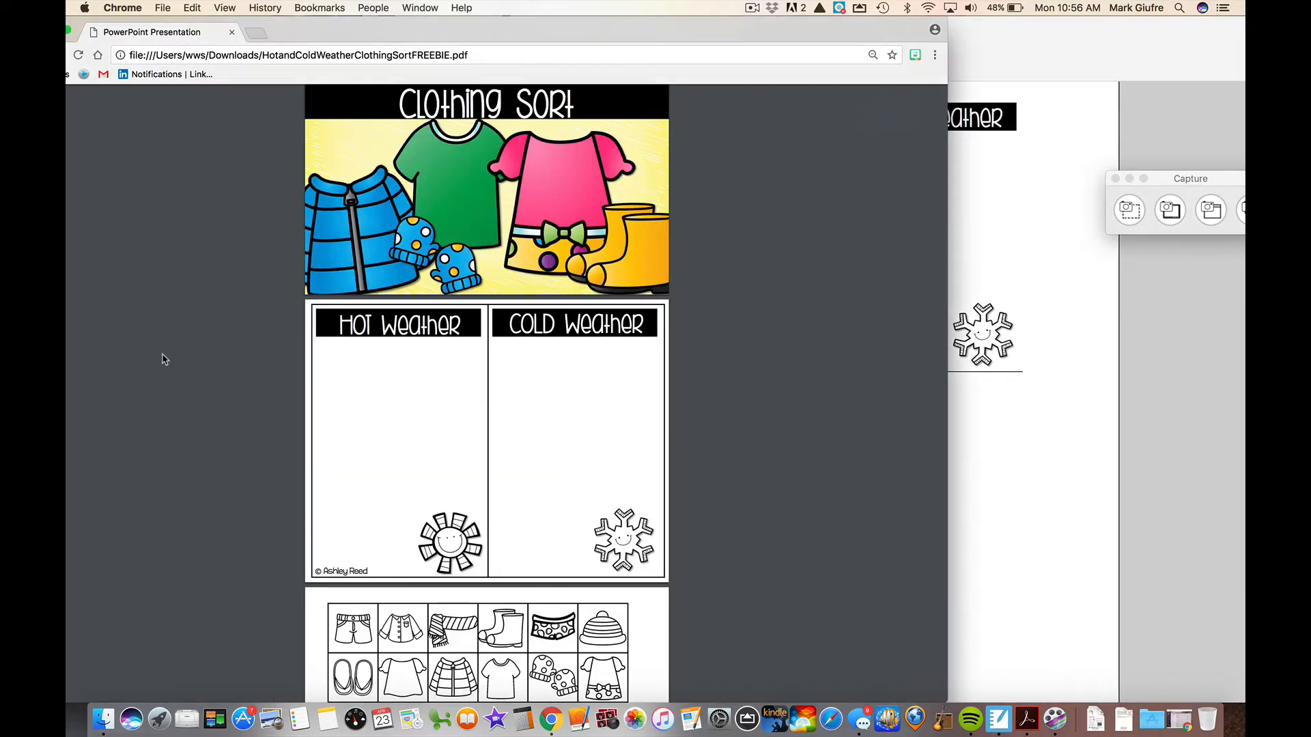
{"action": "scroll", "coordinate": [372, 462], "scroll_direction": "down", "scroll_amount": 5}
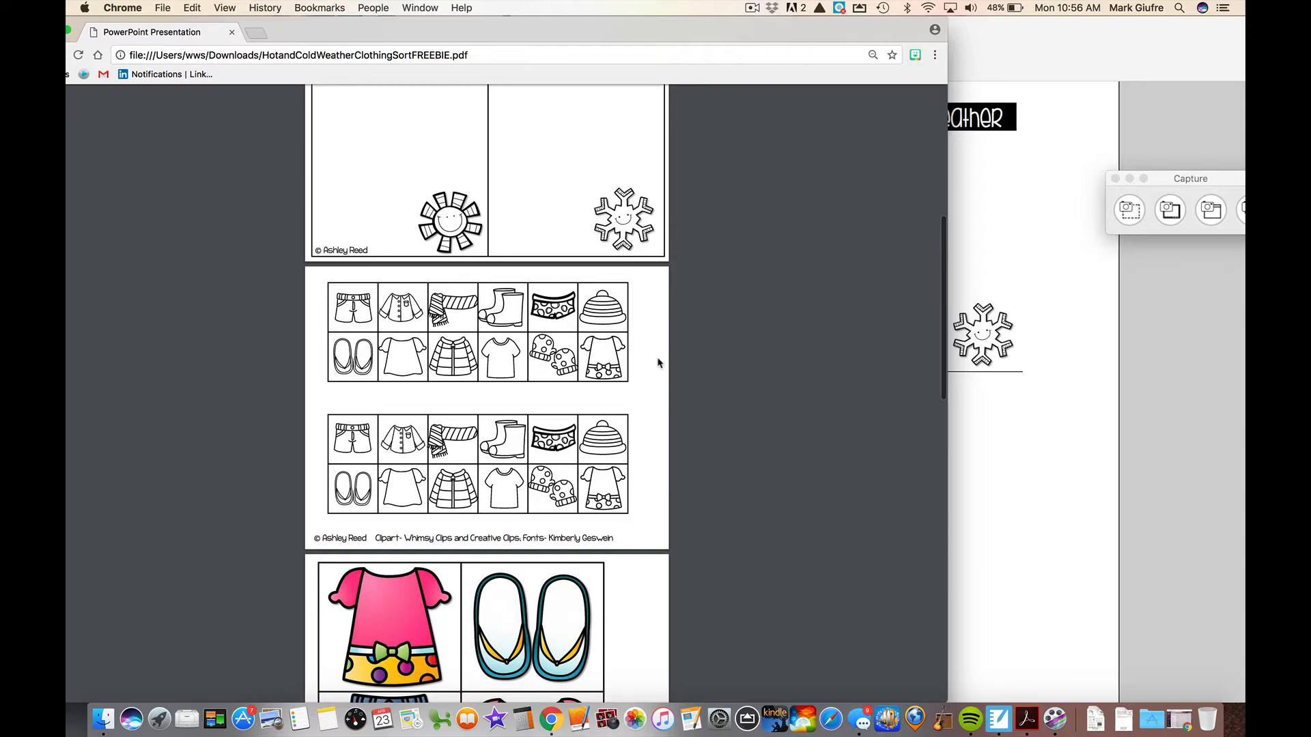
{"action": "left_click", "coordinate": [1129, 210]}
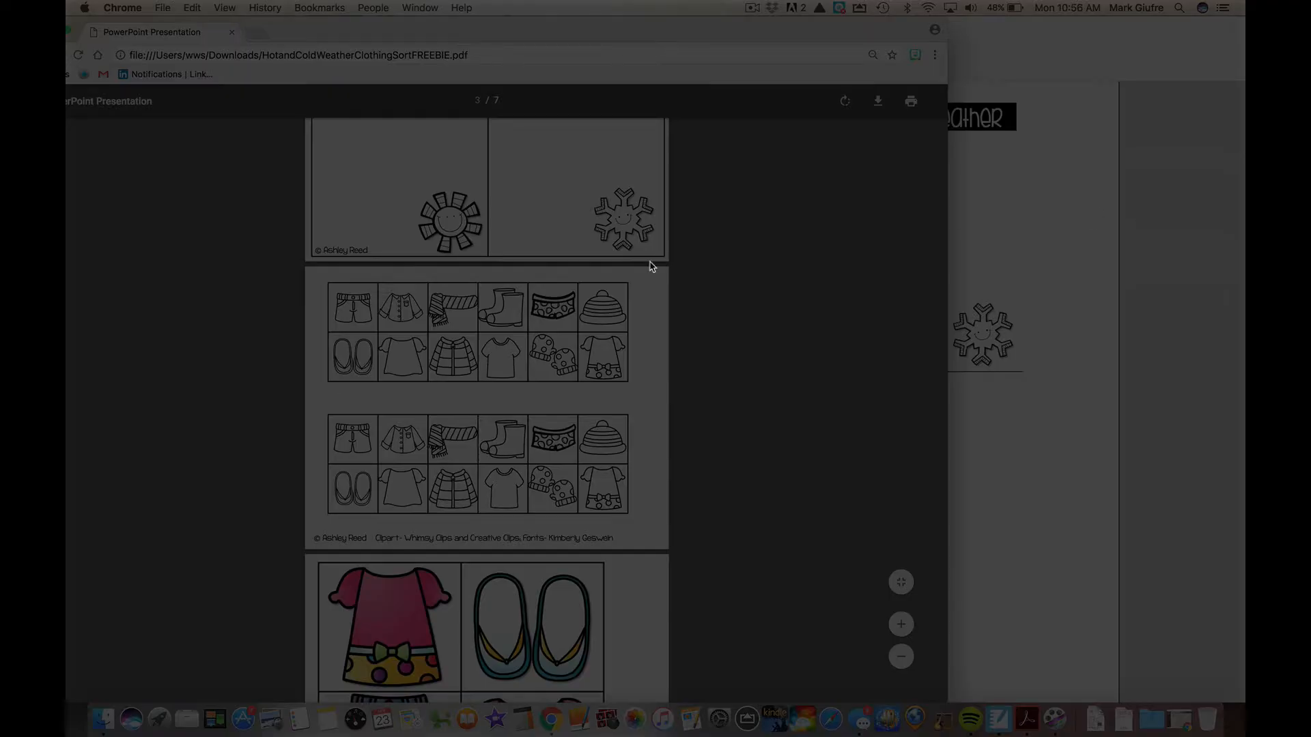
{"action": "left_click_drag", "start_coordinate": [580, 286], "coordinate": [625, 329]}
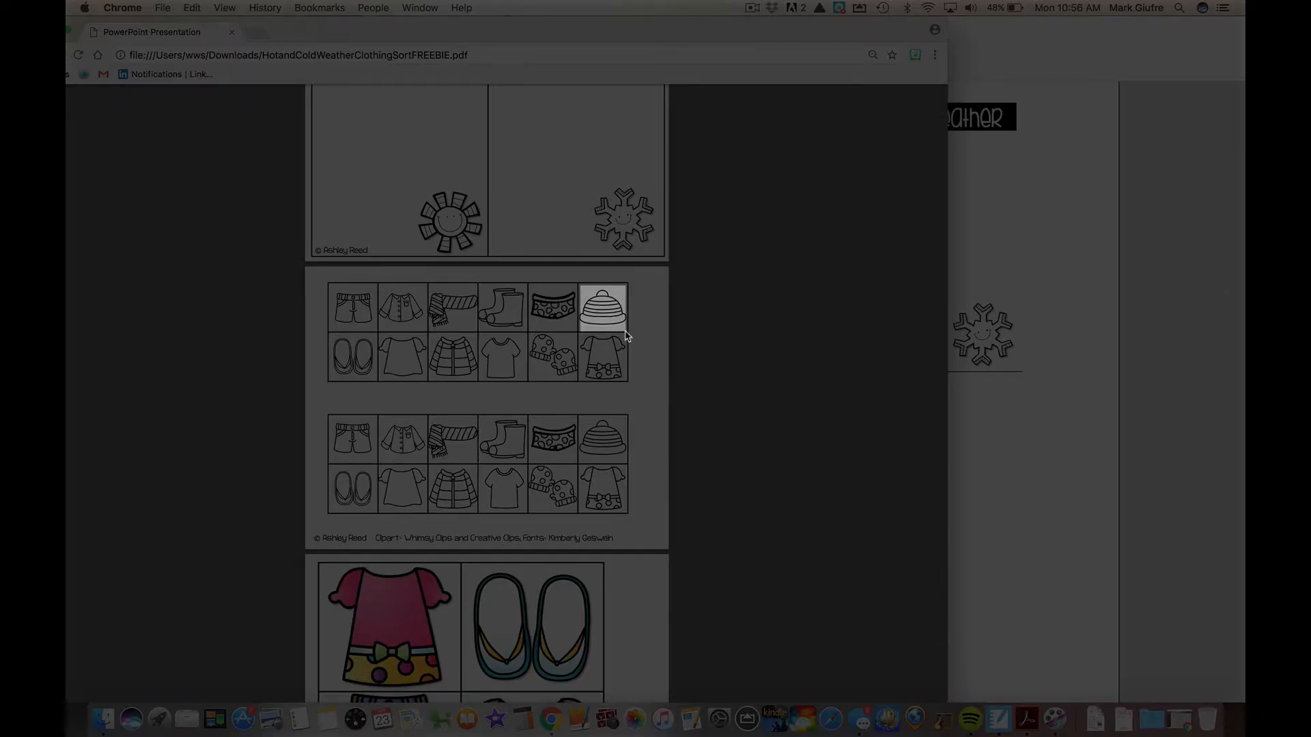
{"action": "left_click", "coordinate": [620, 437]}
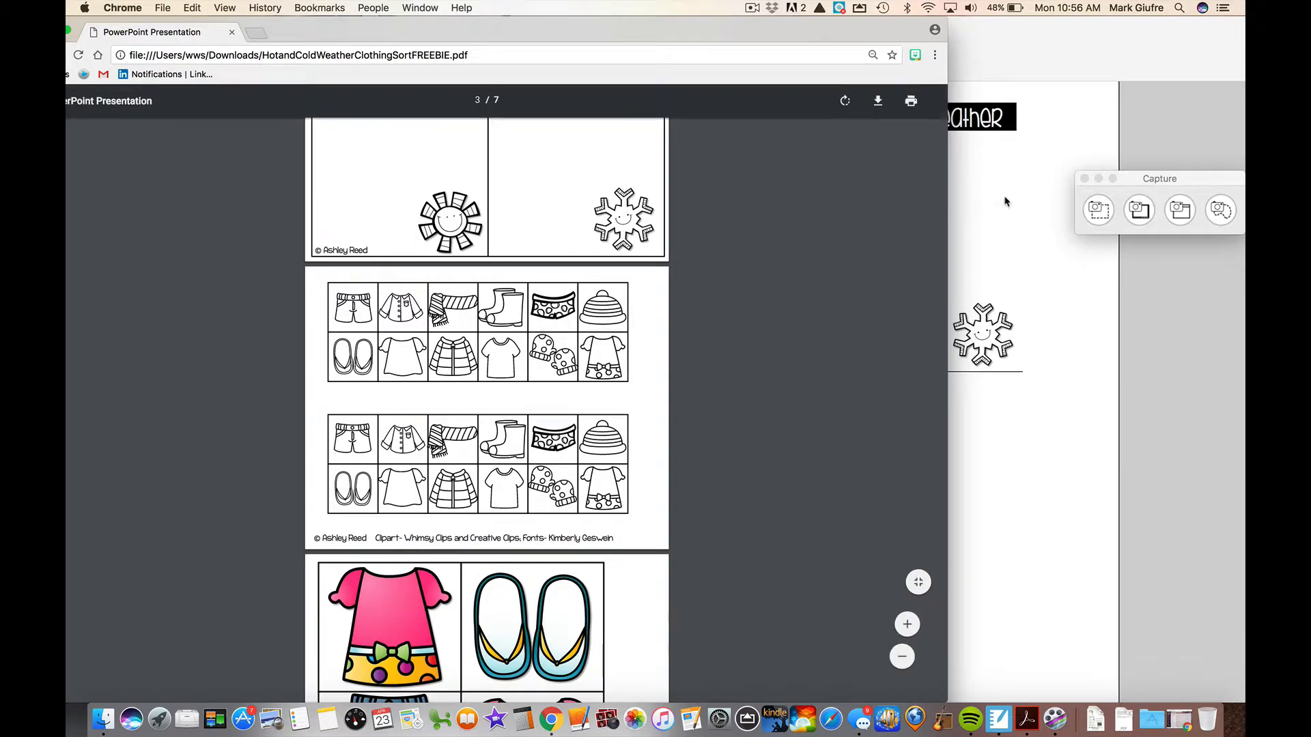
{"action": "left_click", "coordinate": [1098, 210]}
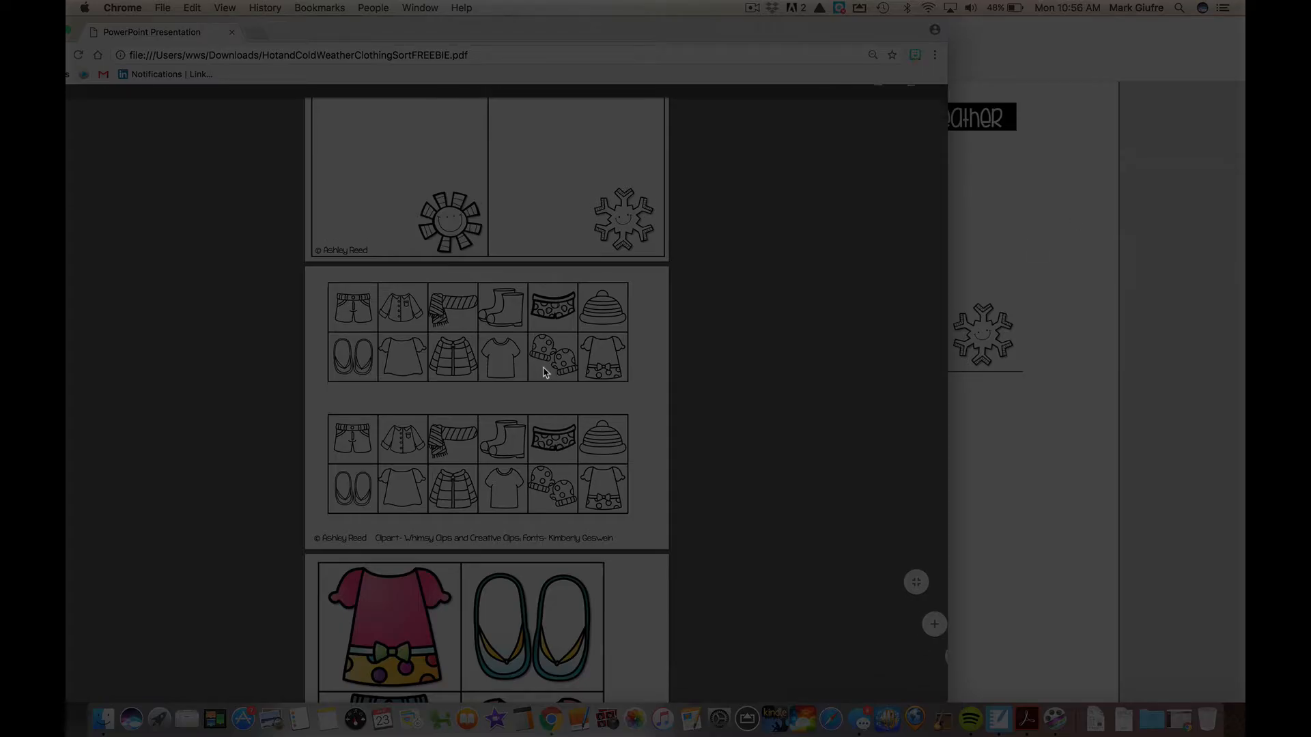
{"action": "left_click_drag", "start_coordinate": [330, 335], "coordinate": [375, 379]}
{"action": "left_click", "coordinate": [541, 428]}
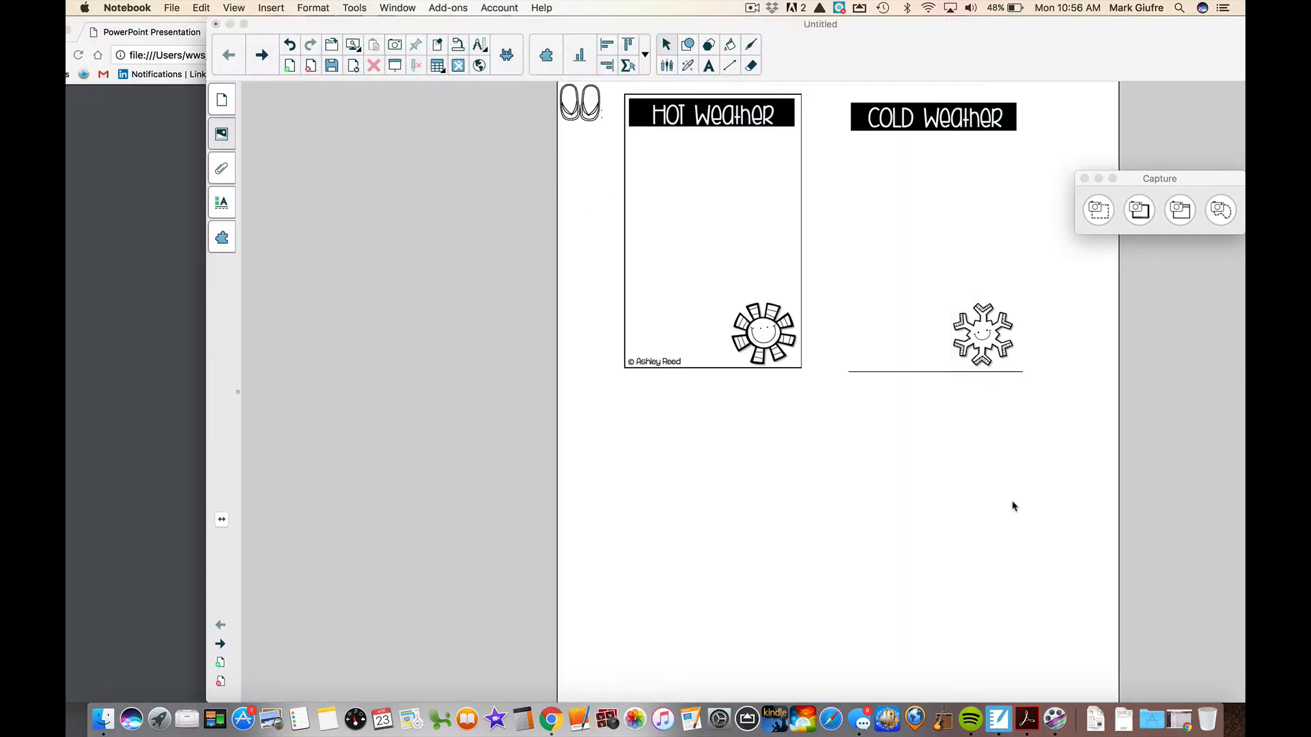
Place the hat below the Hot Weather column and the flip-flops below the Cold Weather column, and move the Capture toolbar aside.
{"action": "left_click_drag", "start_coordinate": [562, 101], "coordinate": [891, 579]}
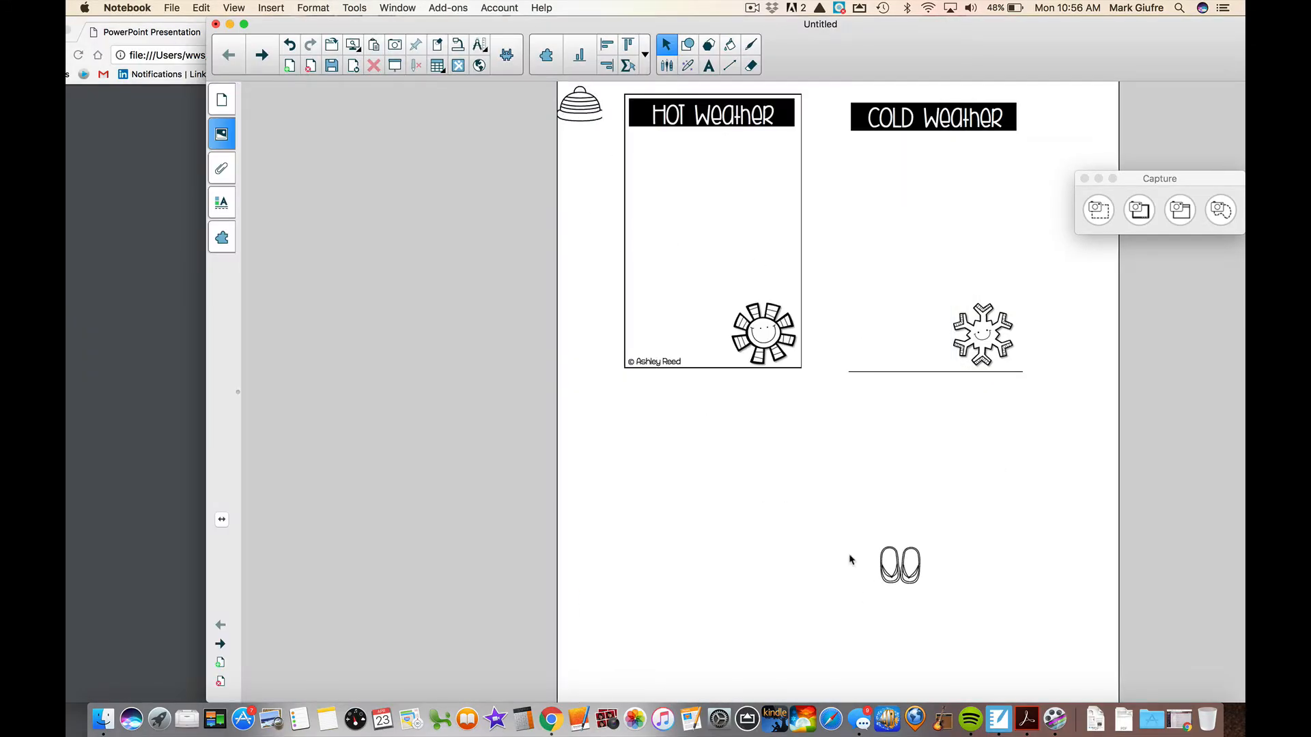
{"action": "left_click_drag", "start_coordinate": [580, 103], "coordinate": [786, 569]}
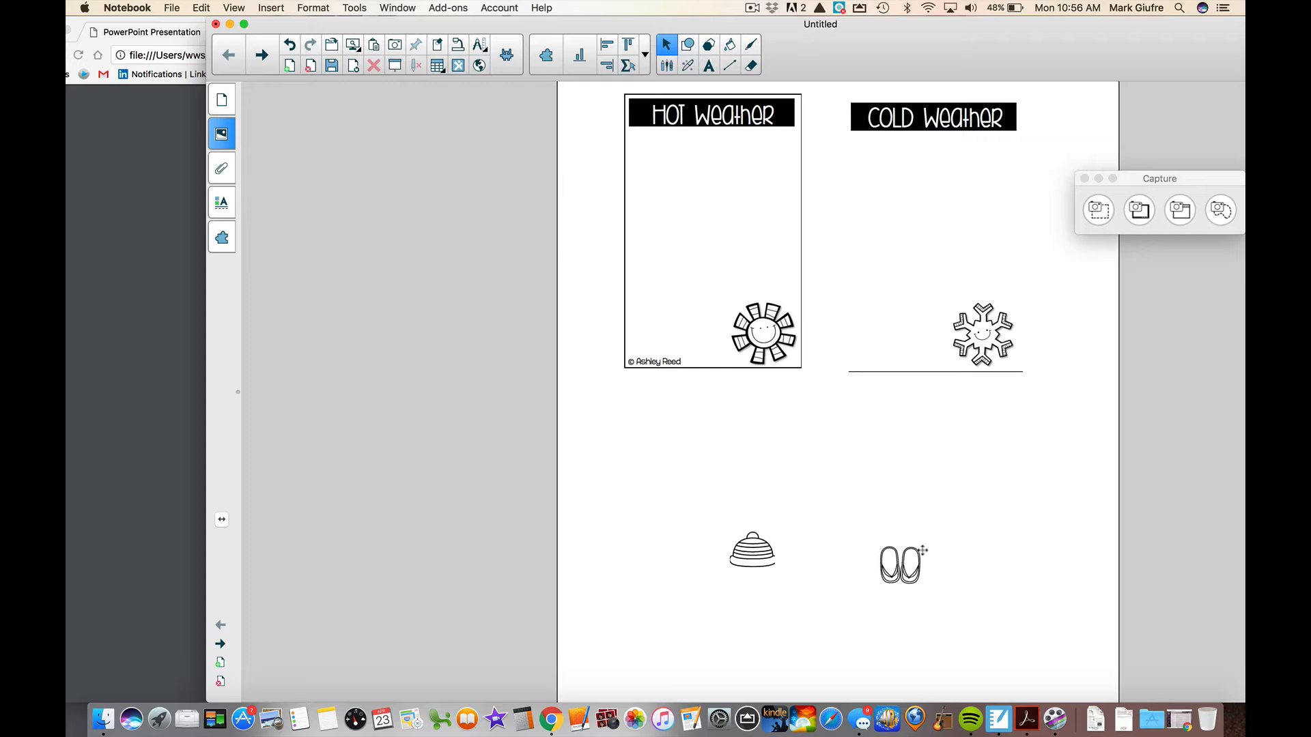
{"action": "left_click_drag", "start_coordinate": [917, 546], "coordinate": [929, 532]}
{"action": "left_click_drag", "start_coordinate": [1158, 188], "coordinate": [1219, 161]}
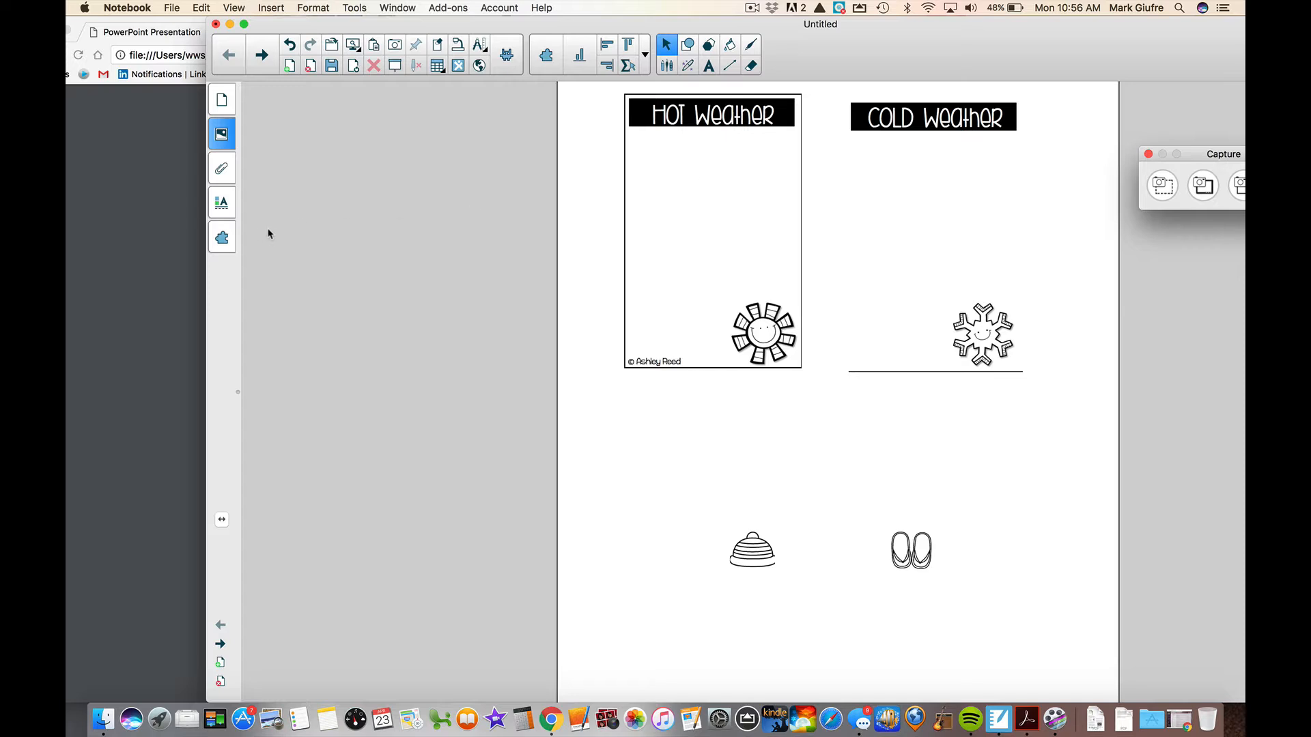
Use Activity Builder to make the Hot Weather image reject the striped hat and accept the flip-flops.
{"action": "left_click", "coordinate": [231, 244]}
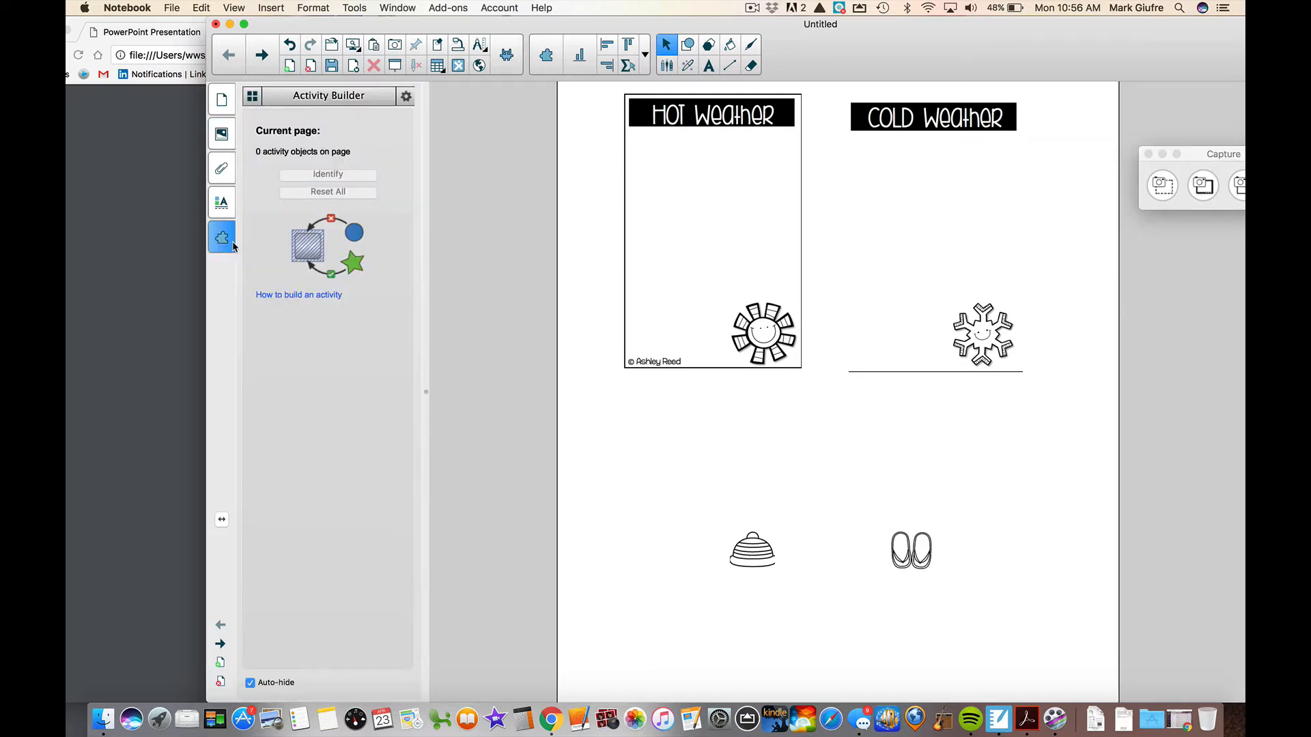
{"action": "left_click", "coordinate": [653, 241]}
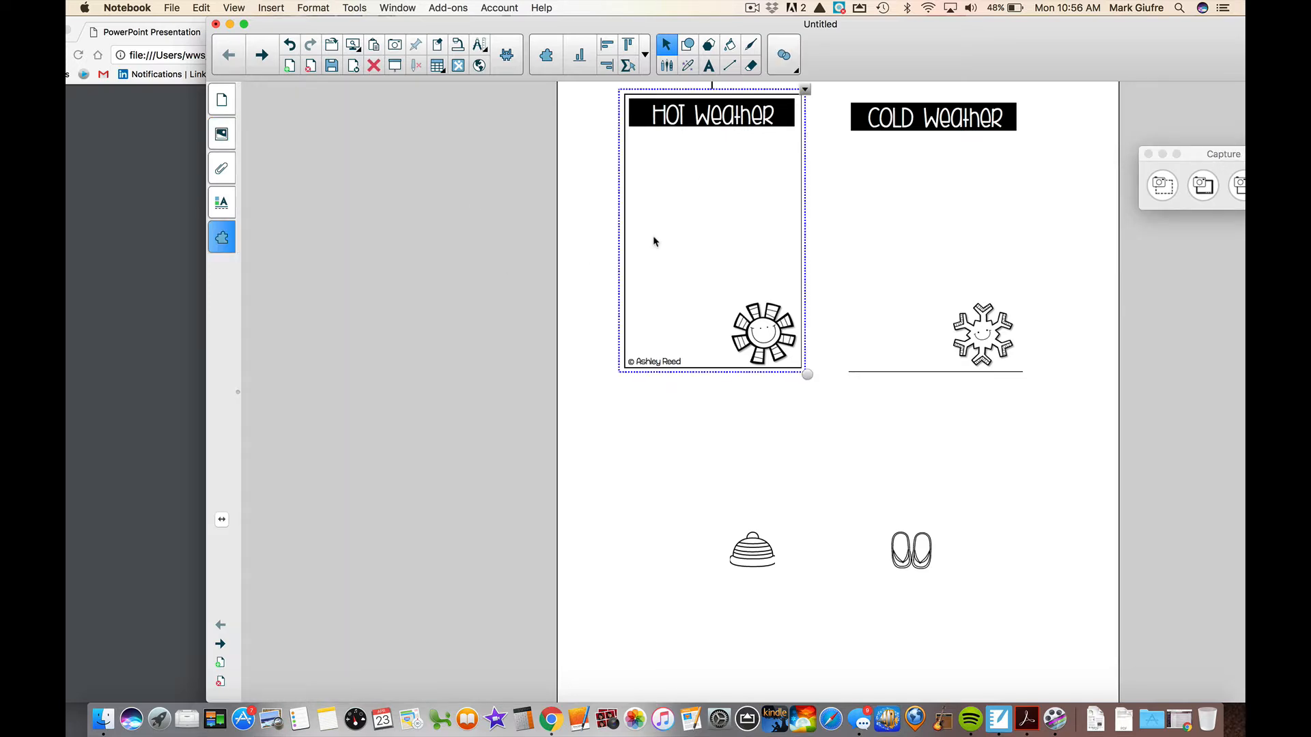
{"action": "left_click", "coordinate": [326, 176]}
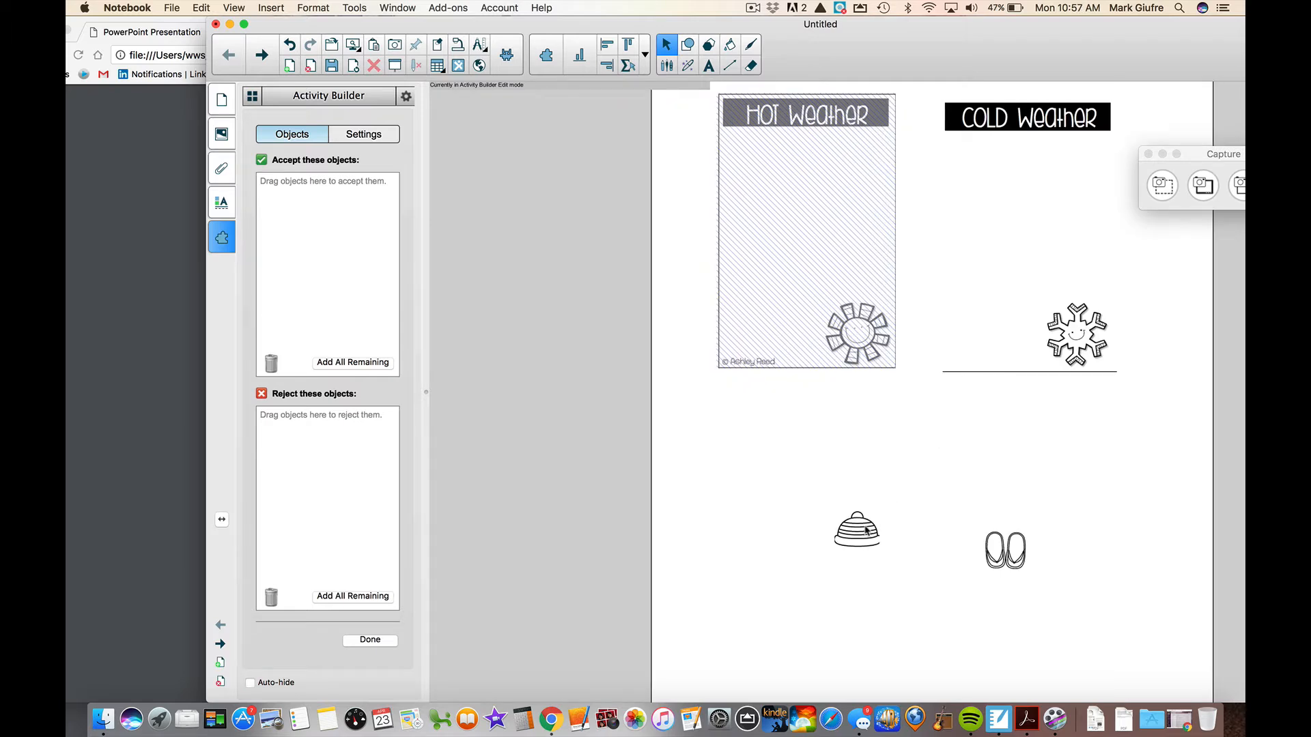
{"action": "left_click_drag", "start_coordinate": [866, 530], "coordinate": [313, 457]}
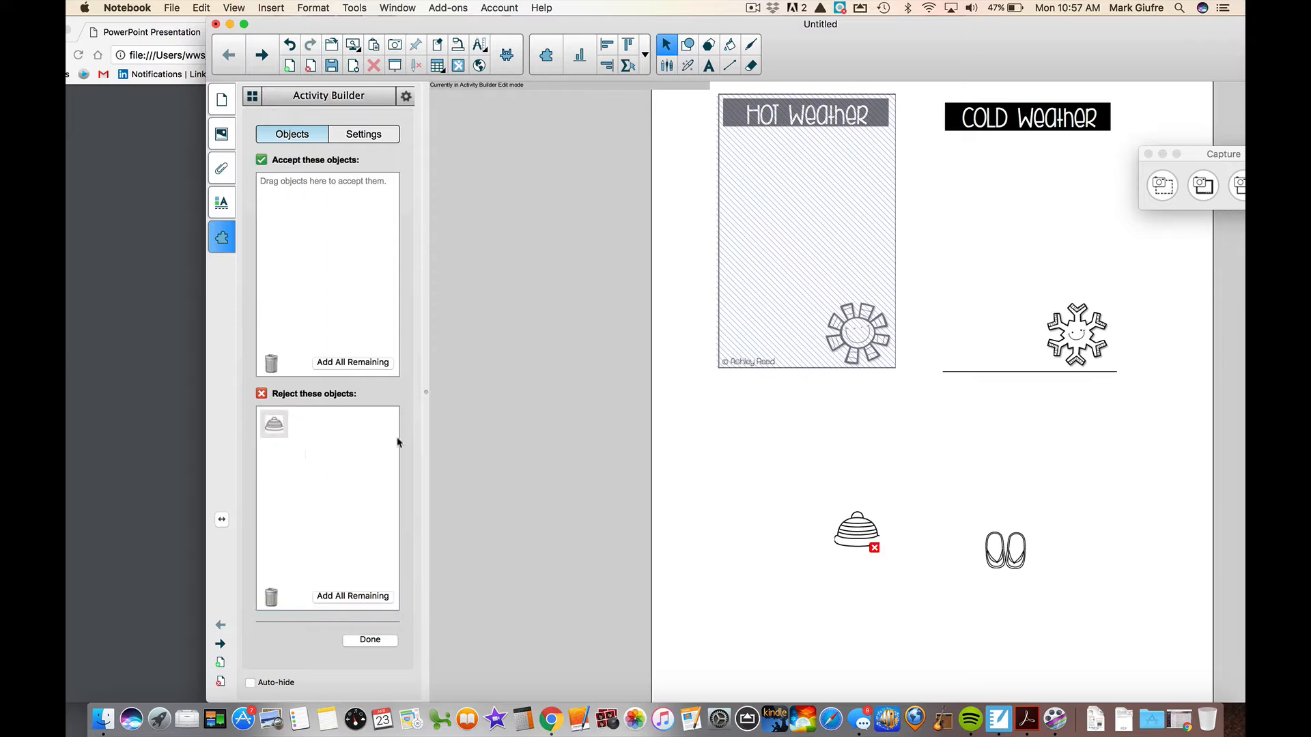
{"action": "left_click_drag", "start_coordinate": [1009, 565], "coordinate": [308, 242]}
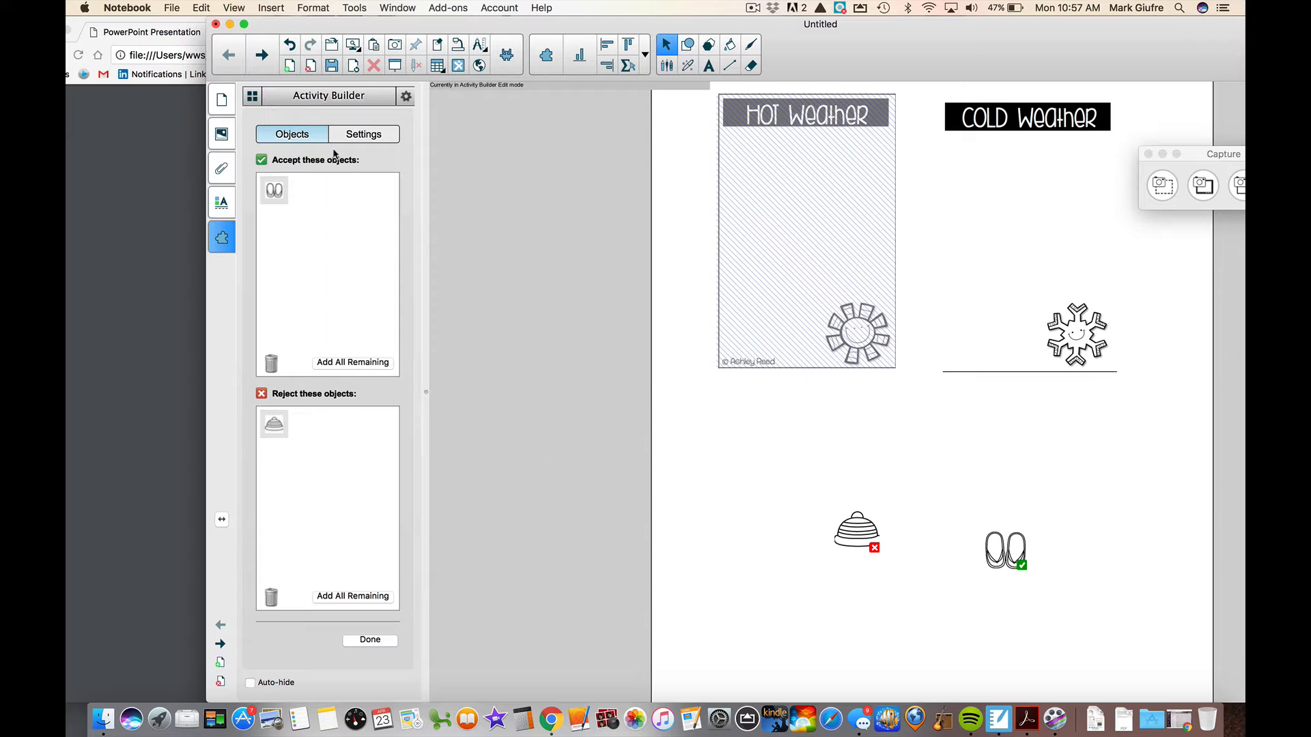
Set the Hot Weather image's animation for accepted objects to Spin and finish editing its activity.
{"action": "left_click", "coordinate": [363, 135]}
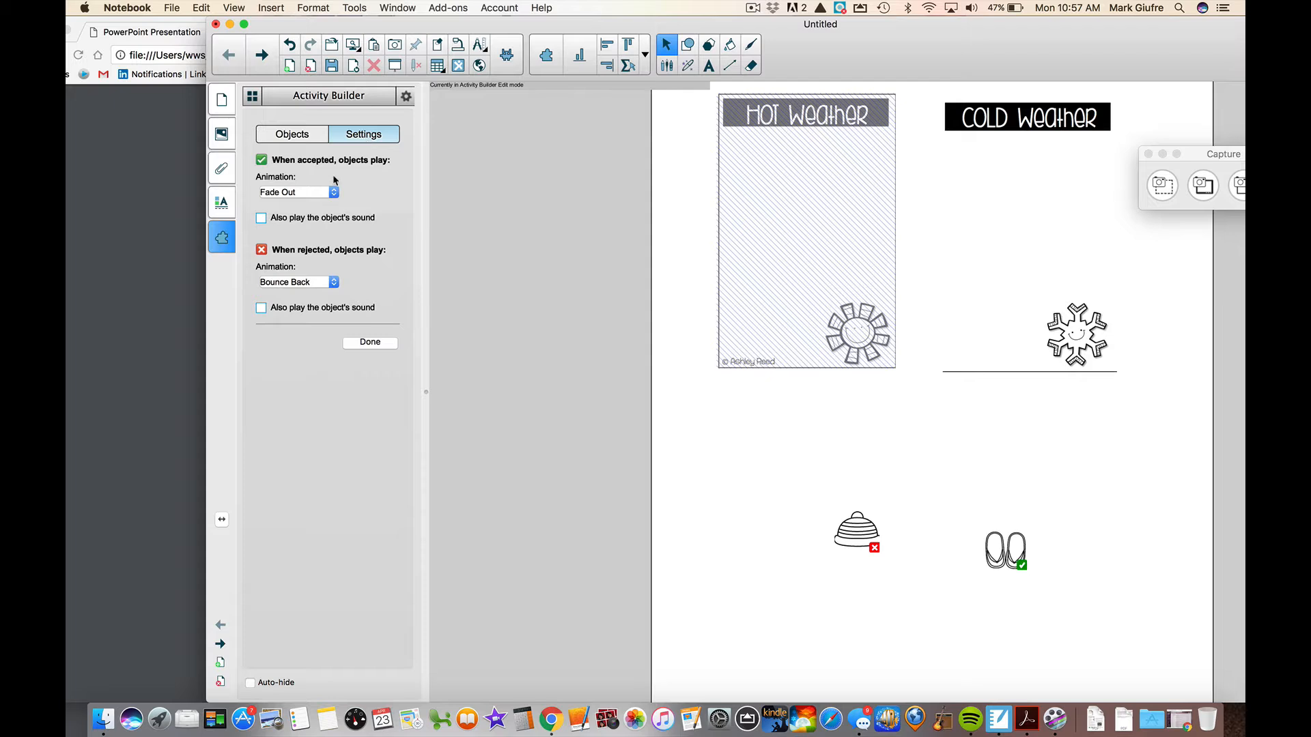
{"action": "left_click", "coordinate": [328, 191]}
{"action": "left_click", "coordinate": [324, 193]}
{"action": "left_click", "coordinate": [323, 193]}
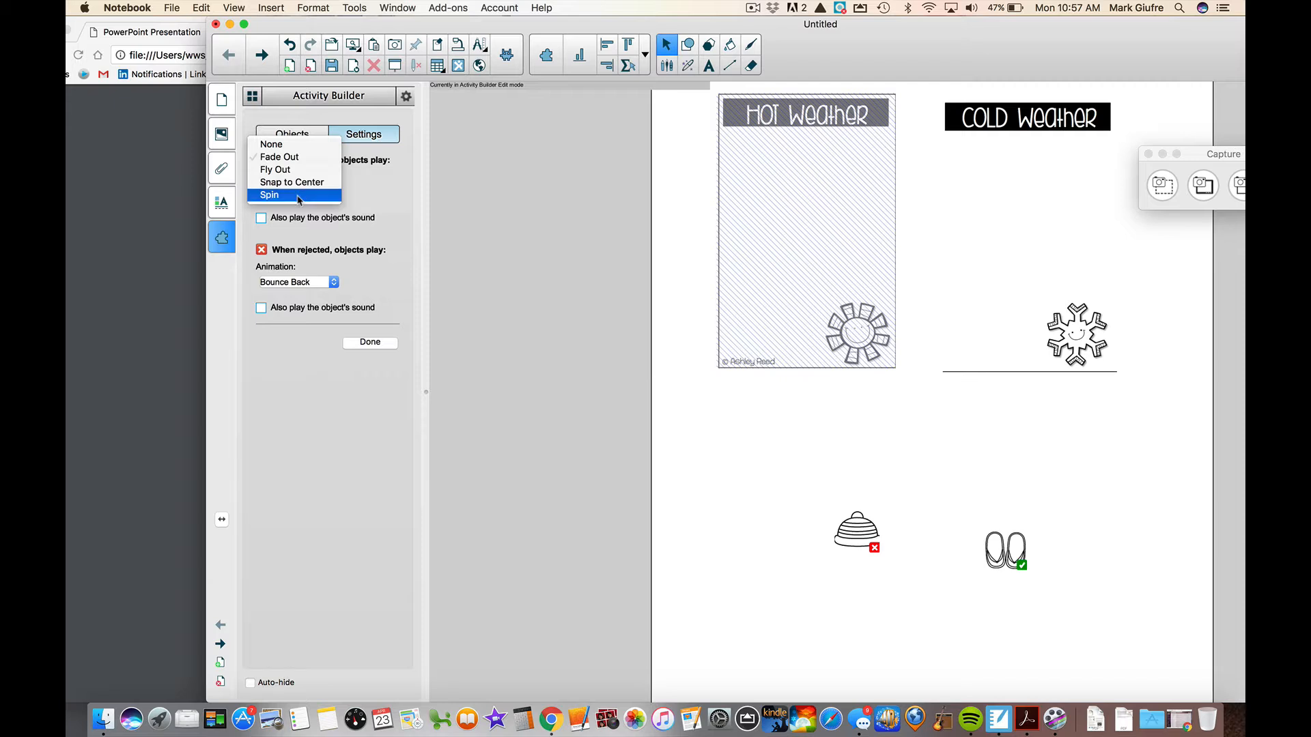
{"action": "left_click", "coordinate": [298, 197]}
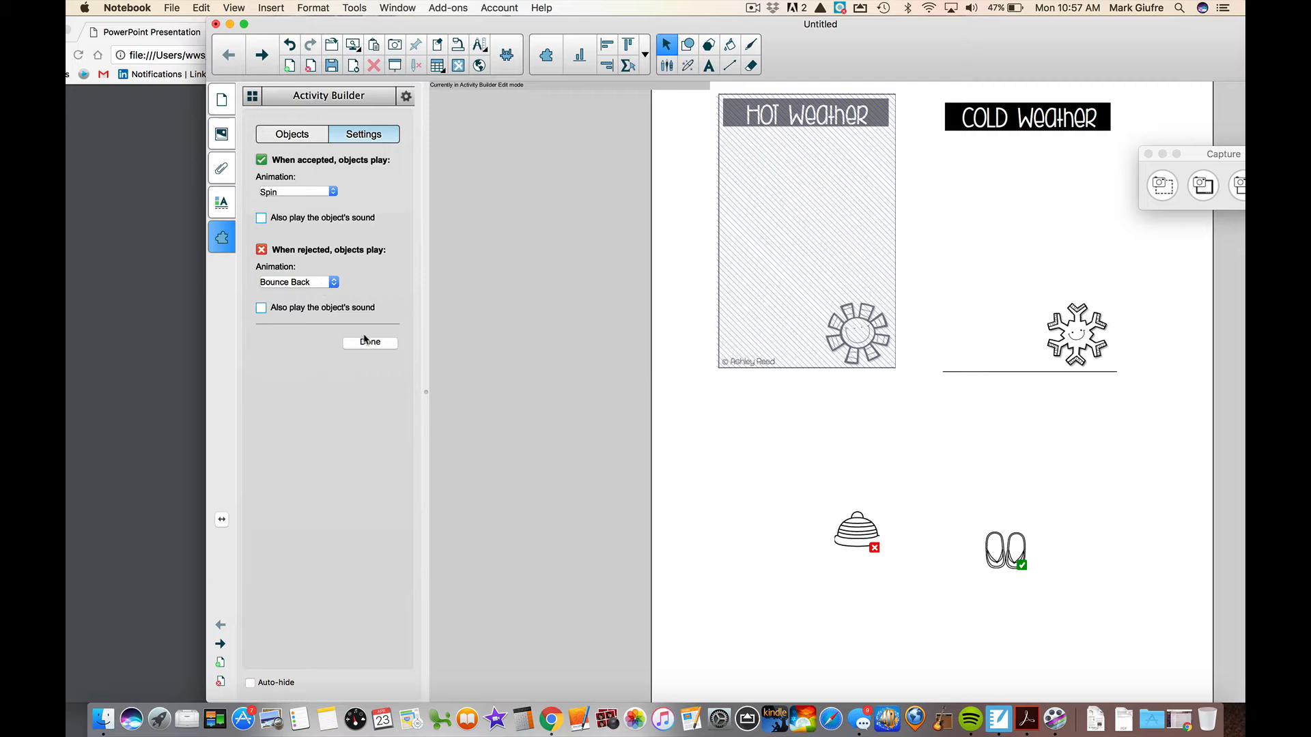
{"action": "left_click", "coordinate": [367, 341]}
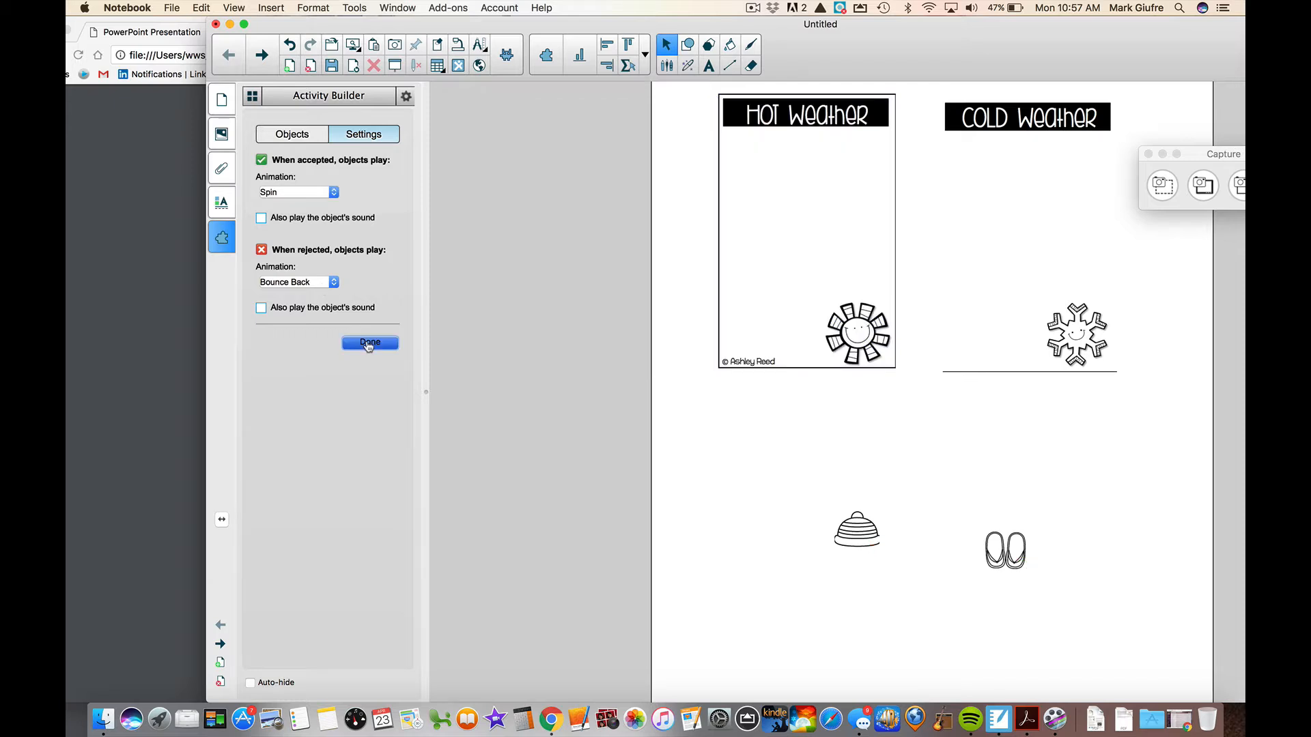
Use Activity Builder to make the Cold Weather image accept the striped hat and reject the flip-flops.
{"action": "left_click", "coordinate": [1092, 213]}
{"action": "left_click", "coordinate": [373, 179]}
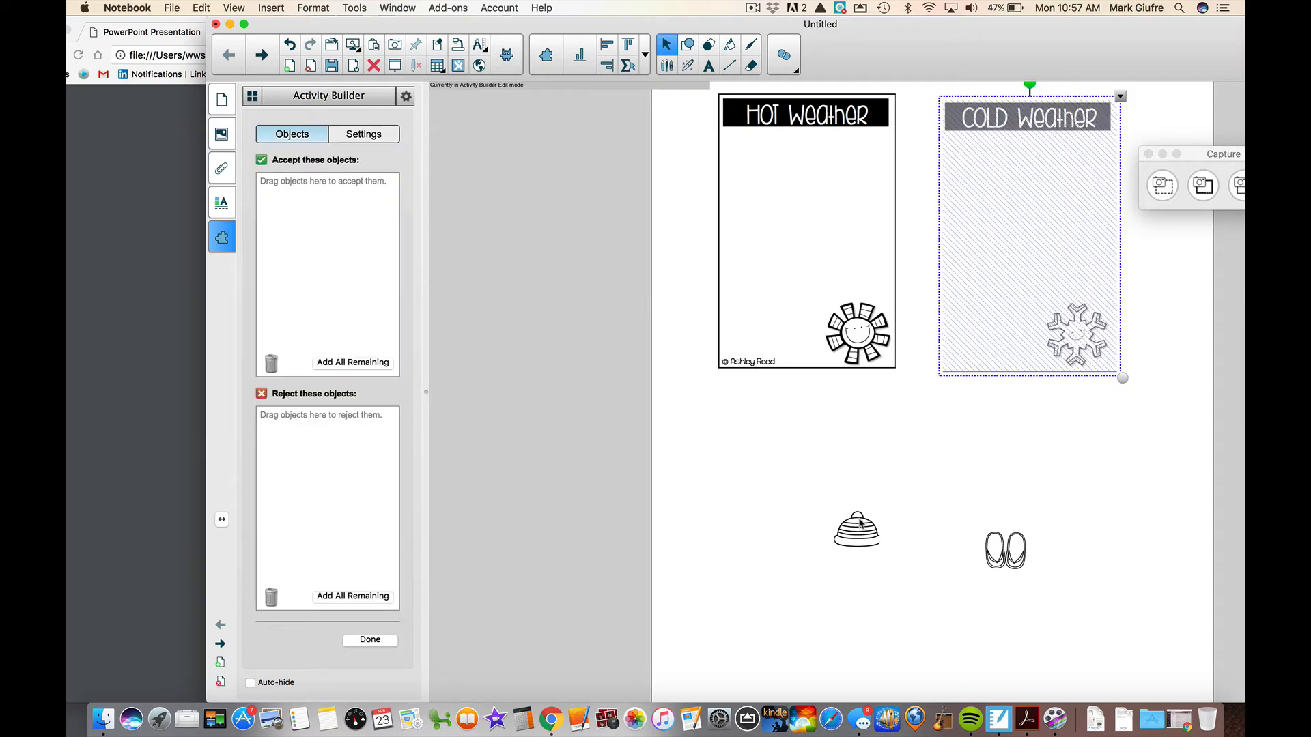
{"action": "left_click_drag", "start_coordinate": [857, 529], "coordinate": [327, 247]}
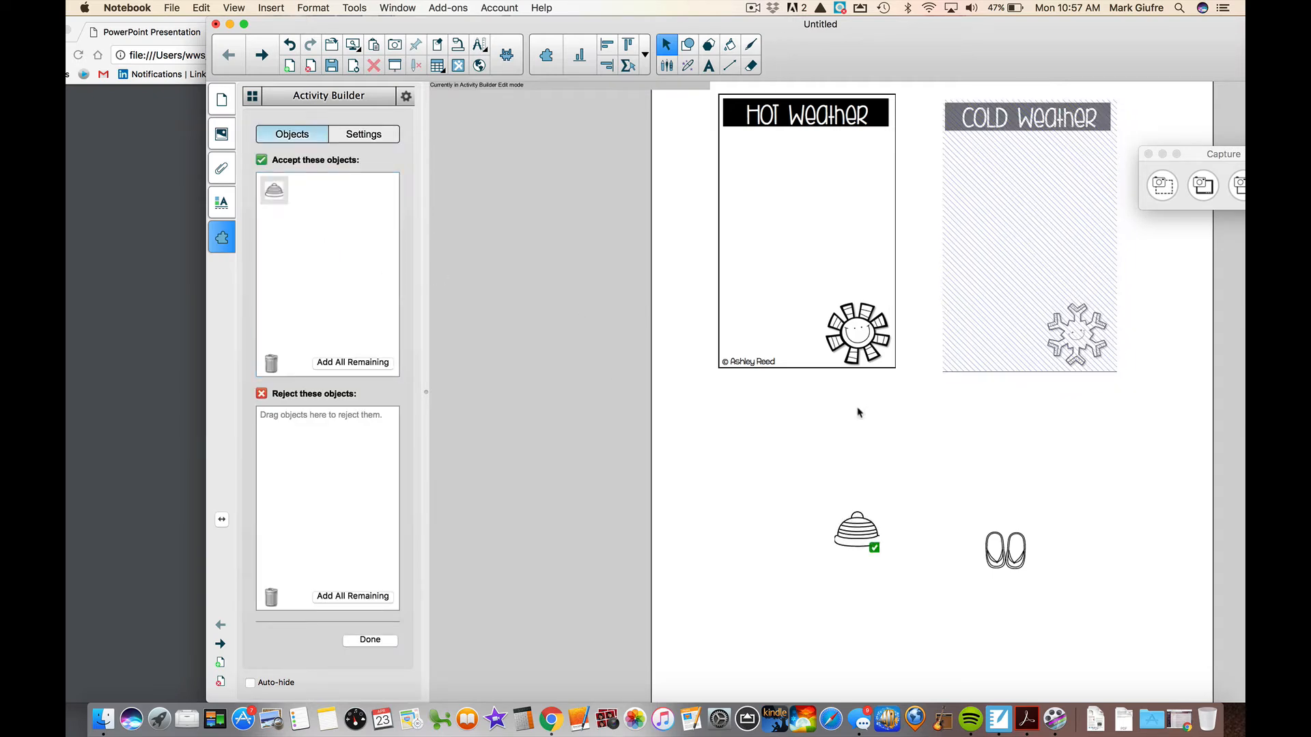
{"action": "left_click_drag", "start_coordinate": [408, 455], "coordinate": [333, 459]}
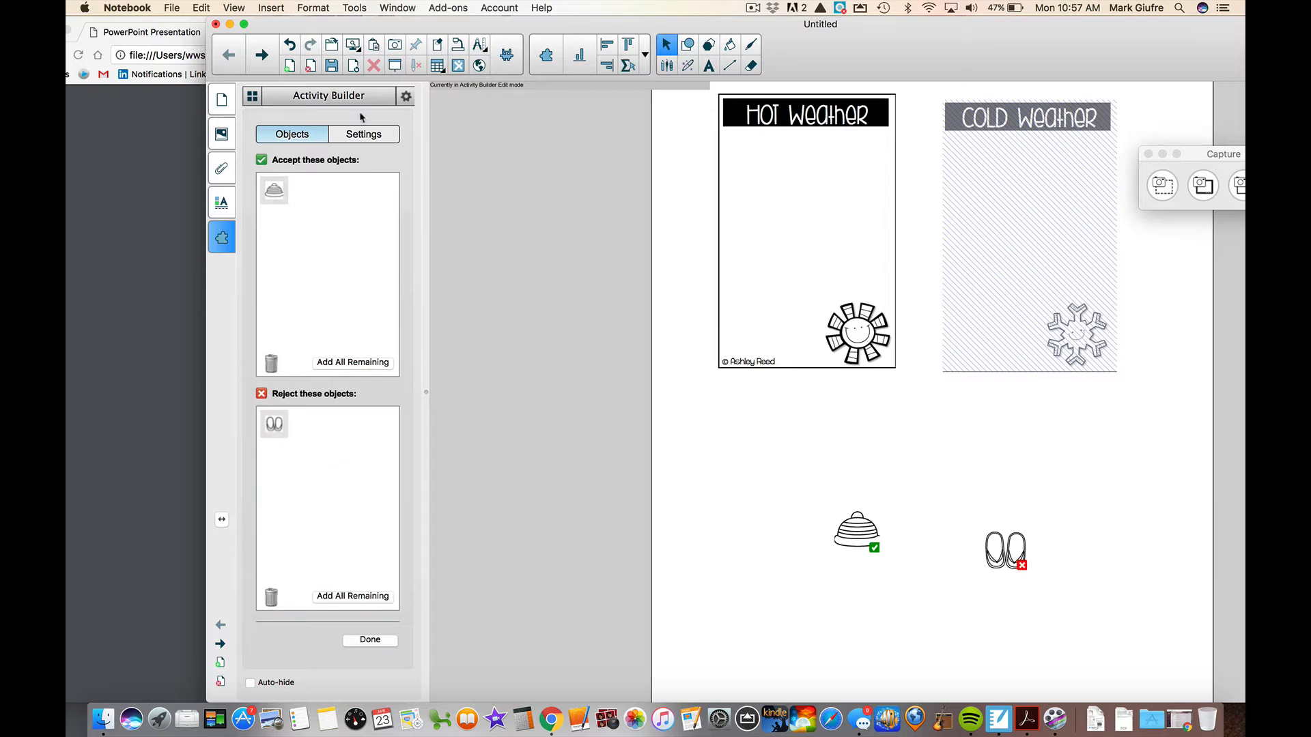
Set the Cold Weather image's animation for accepted objects to Spin and finish editing its activity.
{"action": "left_click", "coordinate": [361, 135]}
{"action": "left_click", "coordinate": [333, 192]}
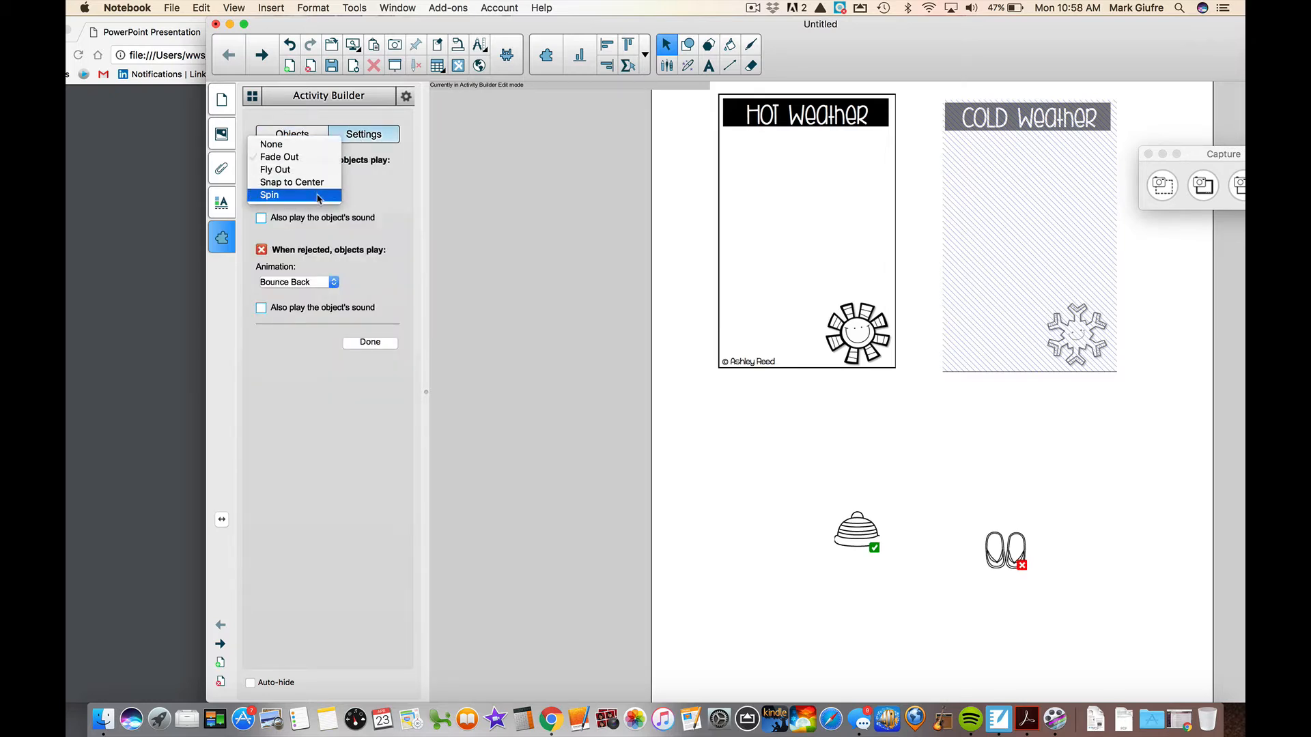
{"action": "left_click", "coordinate": [321, 195]}
{"action": "left_click", "coordinate": [375, 344]}
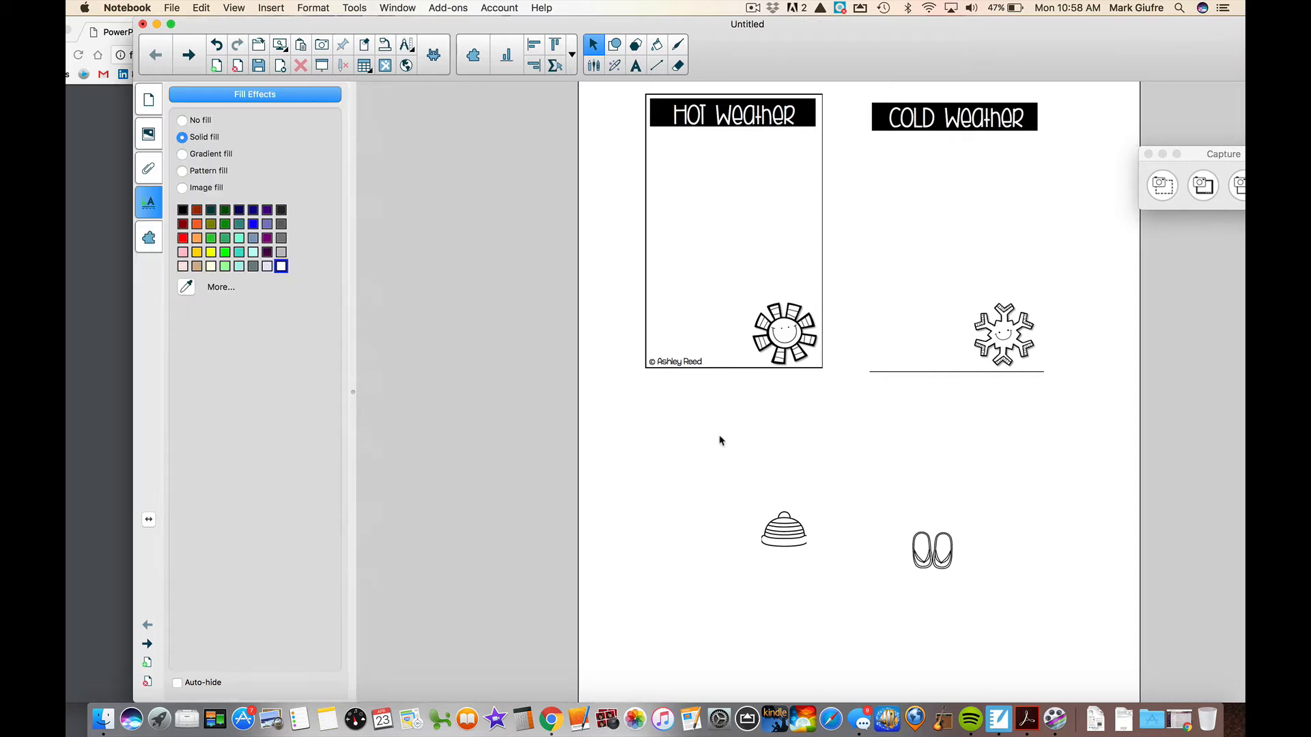
Test the sort by placing the hat on Hot Weather, then on Cold Weather, and the flip-flops on Hot Weather, and reopen Activity Builder.
{"action": "left_click_drag", "start_coordinate": [802, 547], "coordinate": [759, 240]}
{"action": "left_click_drag", "start_coordinate": [794, 524], "coordinate": [961, 203]}
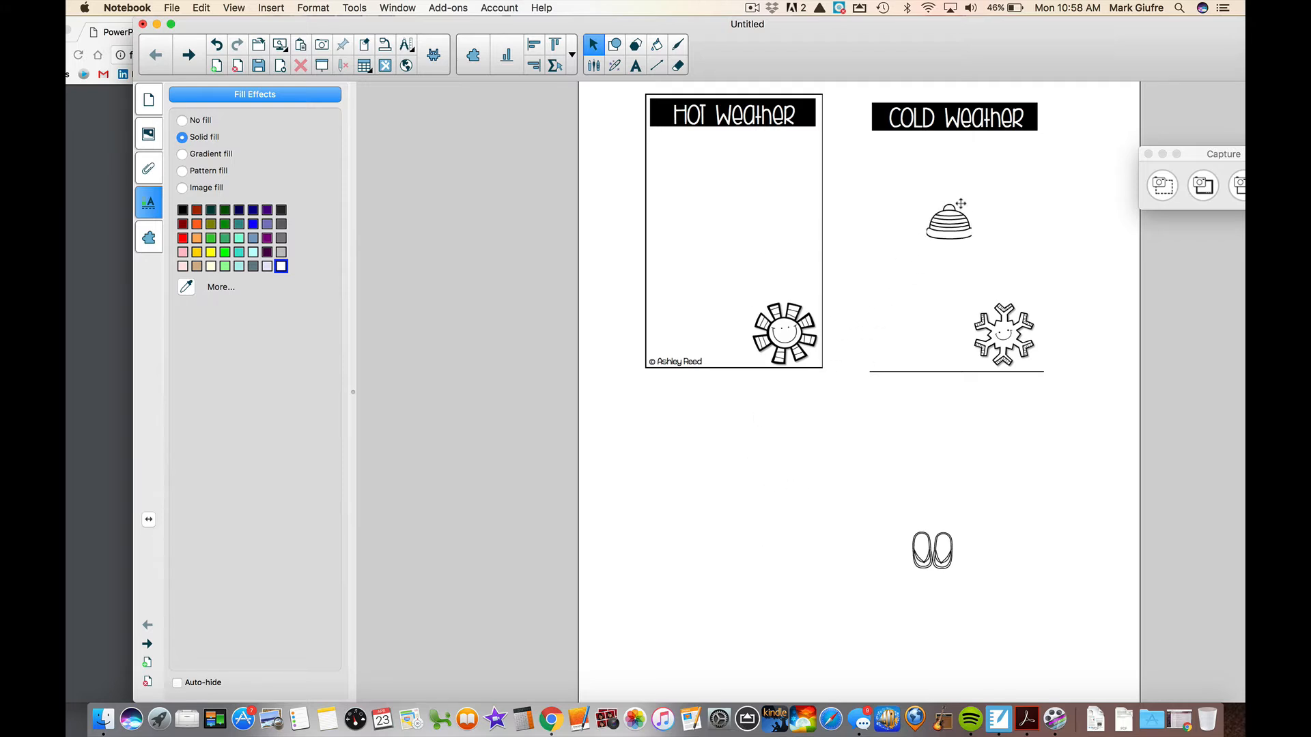
{"action": "left_click_drag", "start_coordinate": [923, 546], "coordinate": [725, 205]}
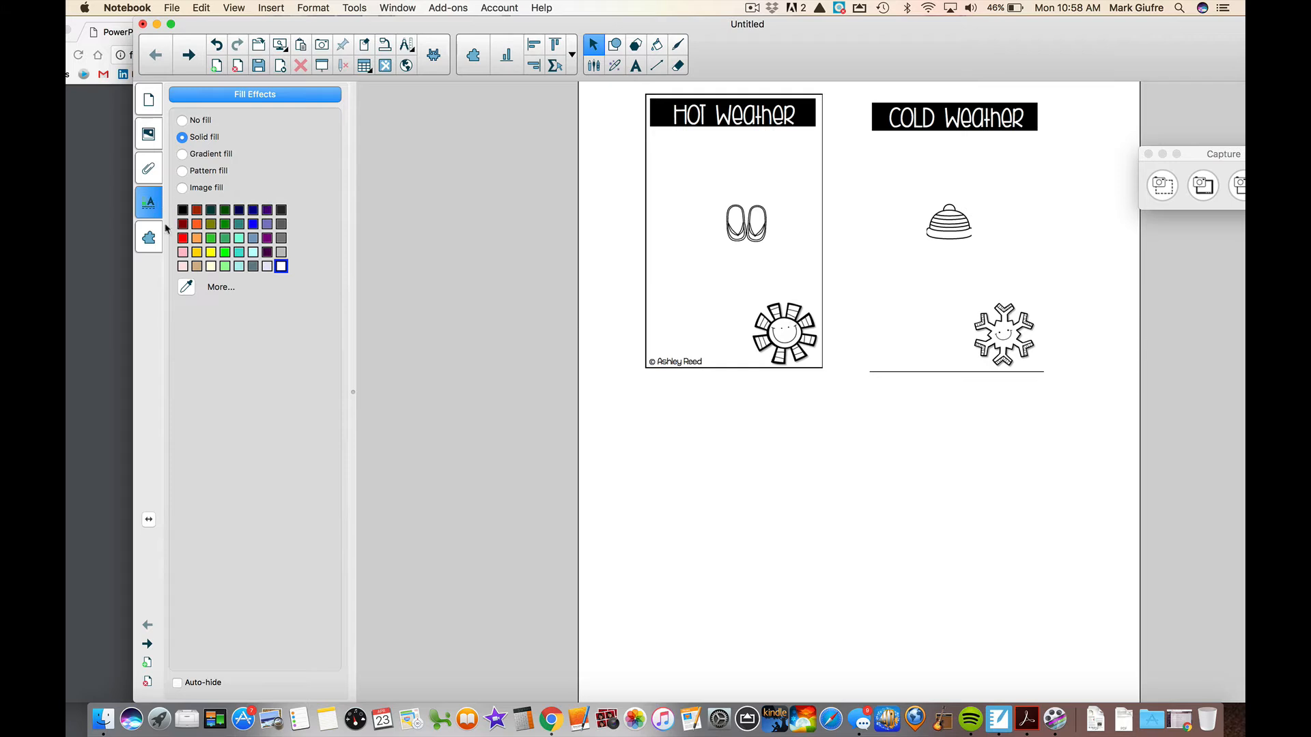
{"action": "left_click", "coordinate": [146, 238]}
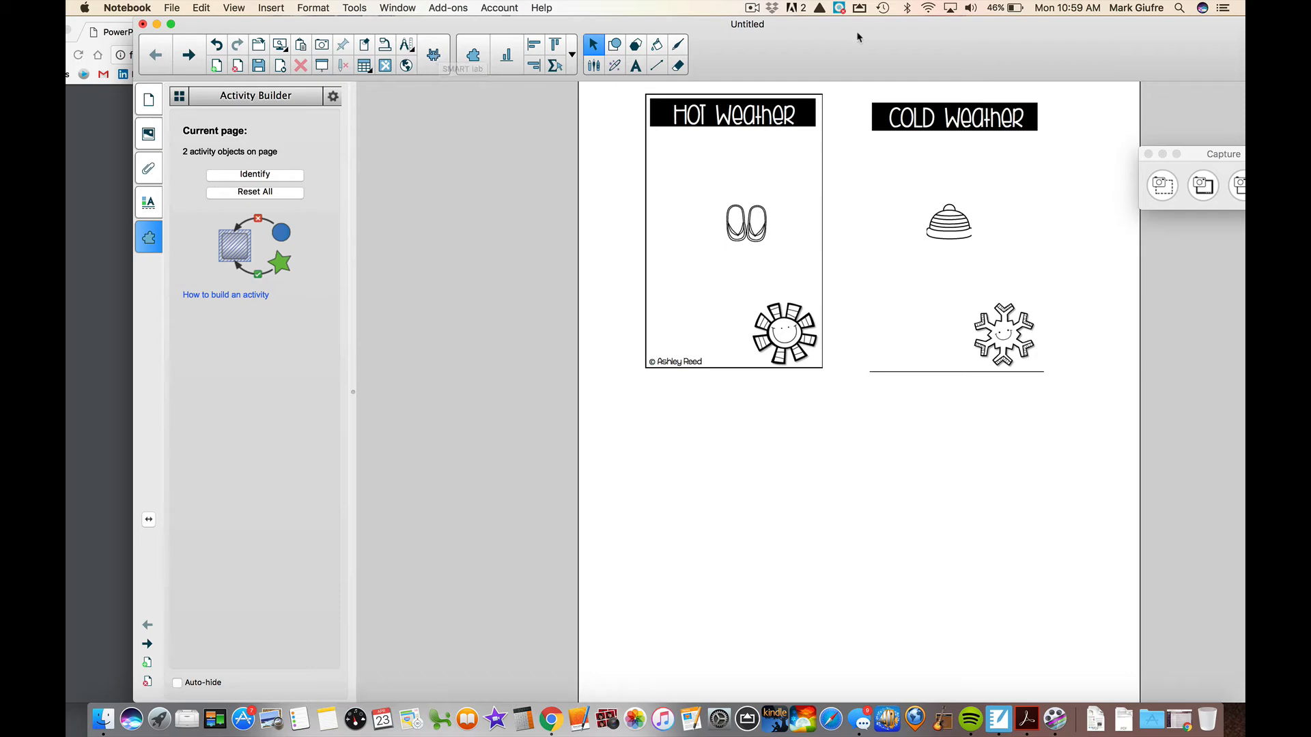
Move the Notebook window and Capture toolbar to uncover the PDF, and compare its sorting mat and clothing pages with the Notebook page.
{"action": "left_click_drag", "start_coordinate": [858, 36], "coordinate": [1088, 37]}
{"action": "left_click", "coordinate": [277, 176]}
{"action": "scroll", "coordinate": [277, 176], "scroll_direction": "down", "scroll_amount": 5}
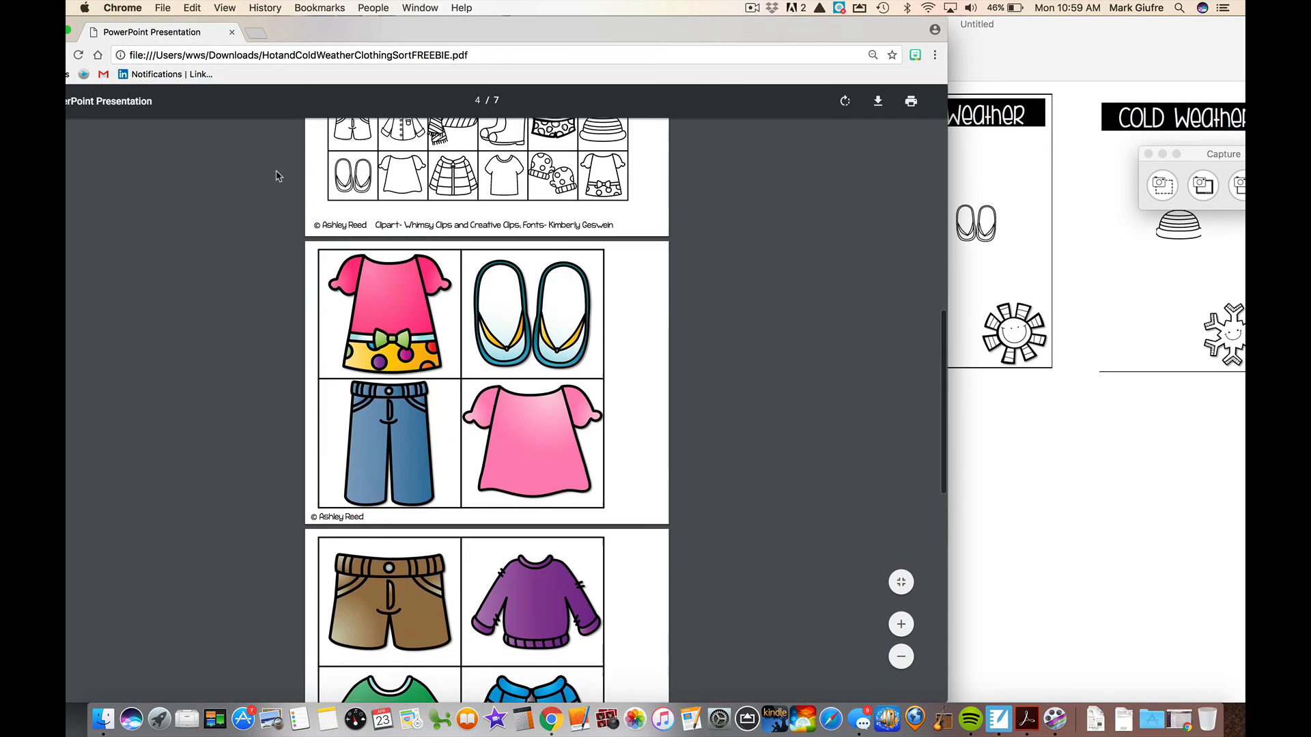
{"action": "scroll", "coordinate": [277, 176], "scroll_direction": "up", "scroll_amount": 5}
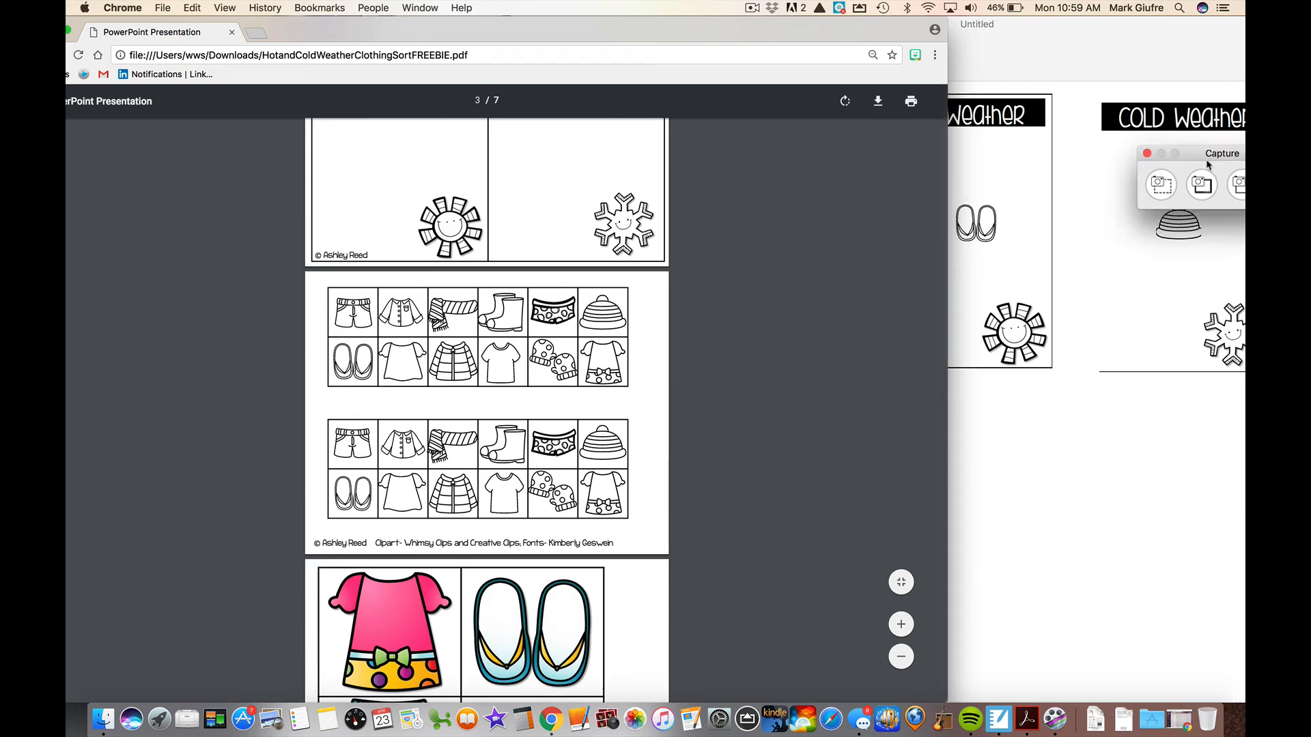
{"action": "left_click_drag", "start_coordinate": [1211, 163], "coordinate": [1065, 109]}
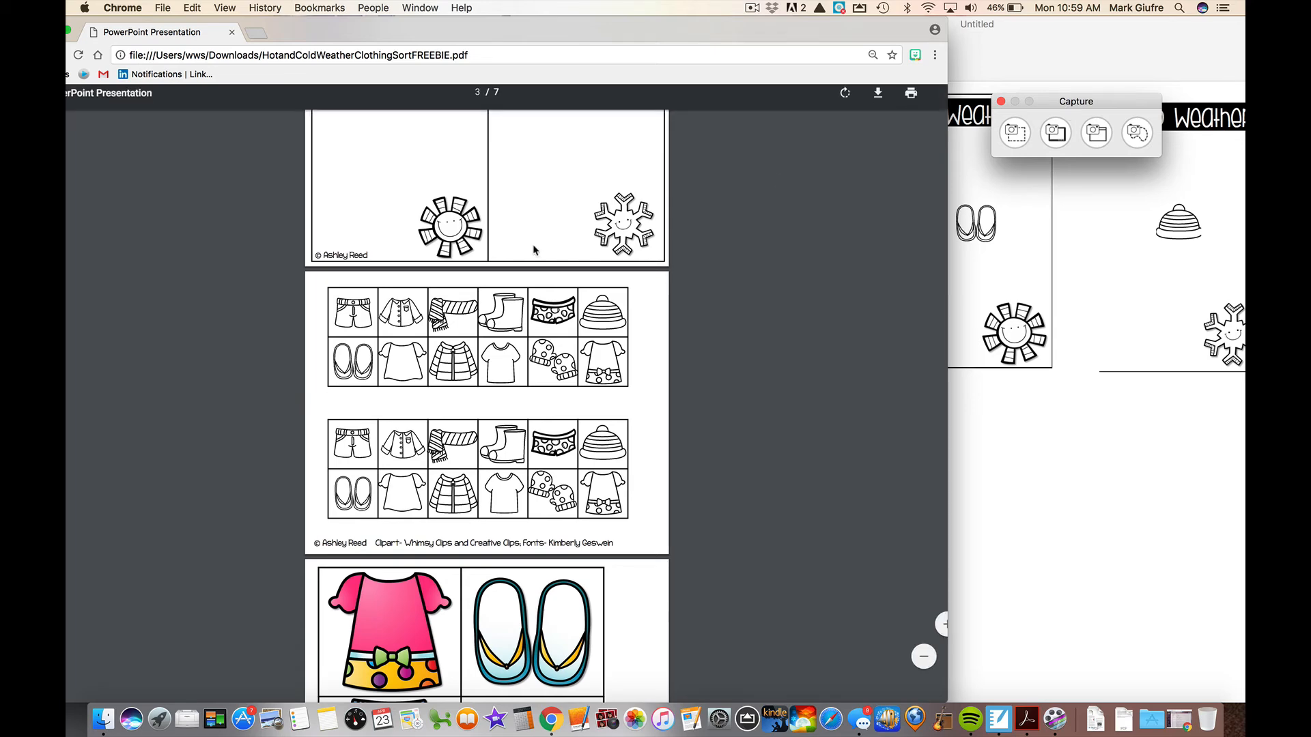
{"action": "scroll", "coordinate": [531, 245], "scroll_direction": "up", "scroll_amount": 3}
{"action": "left_click", "coordinate": [1069, 442]}
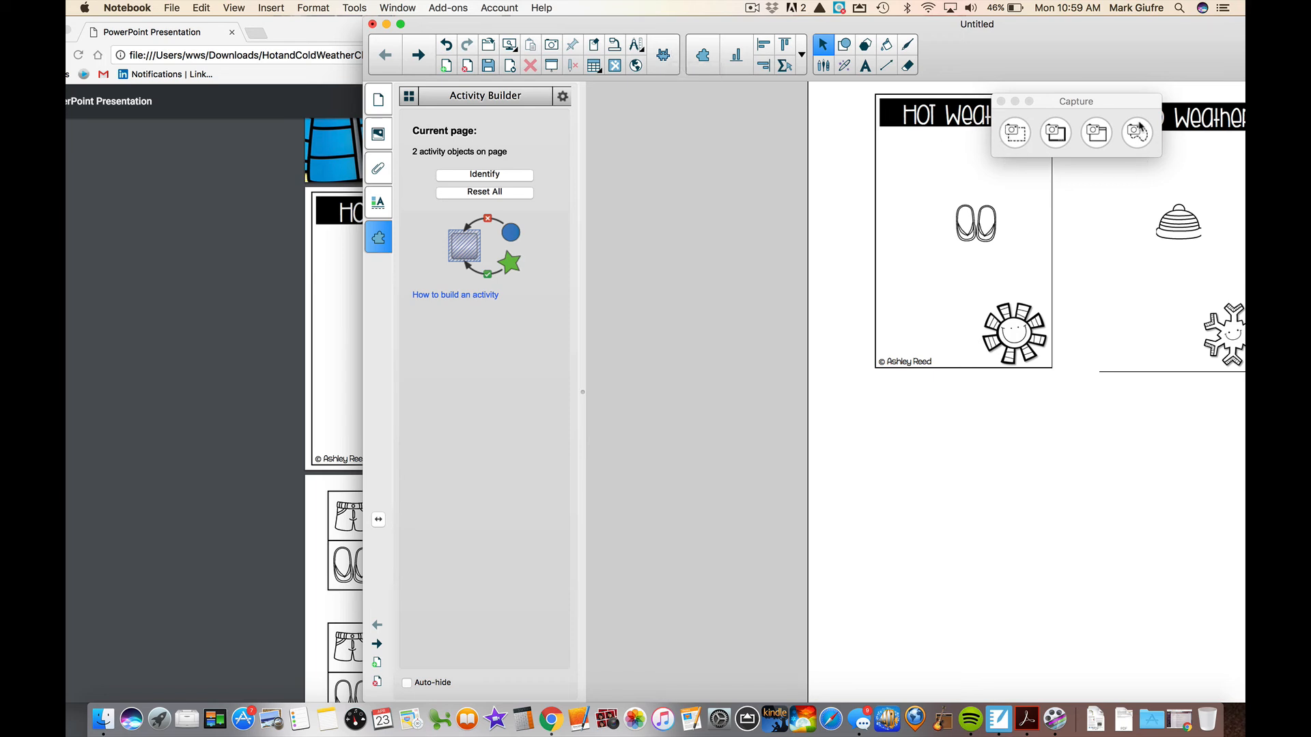
{"action": "left_click", "coordinate": [126, 324]}
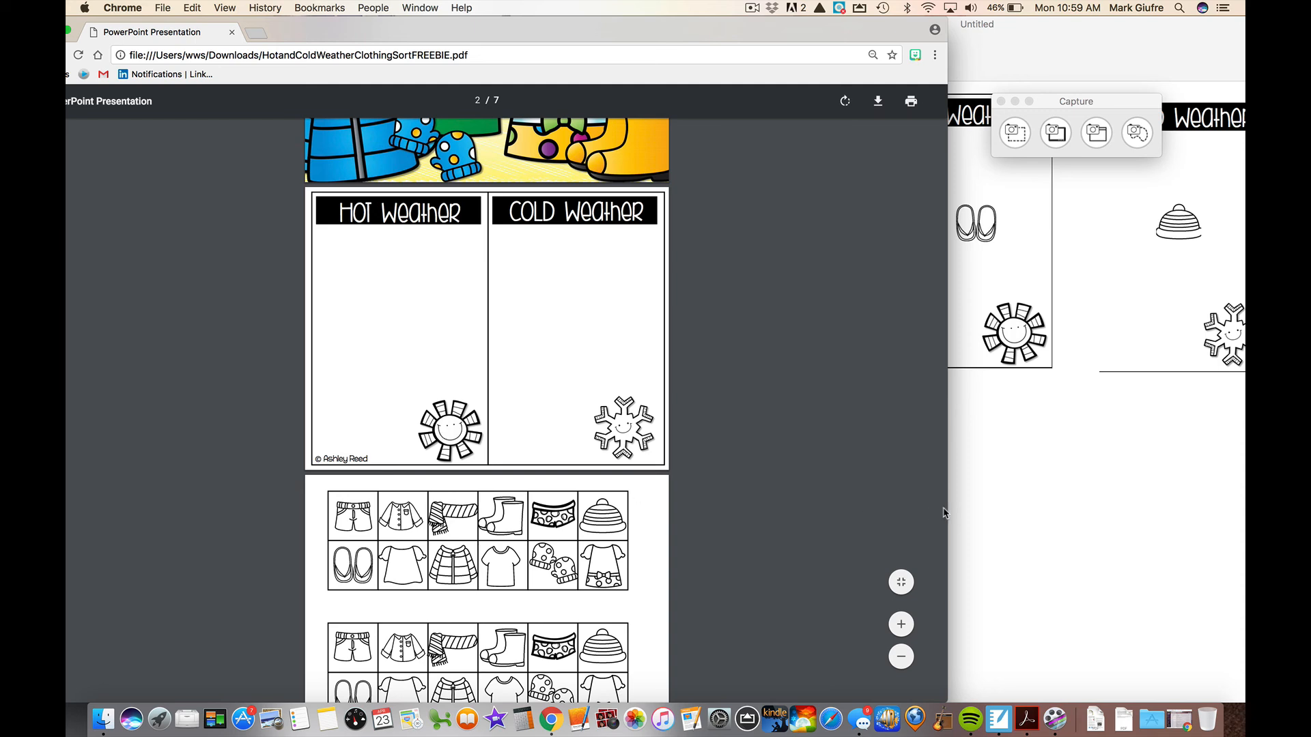
{"action": "left_click", "coordinate": [1094, 513]}
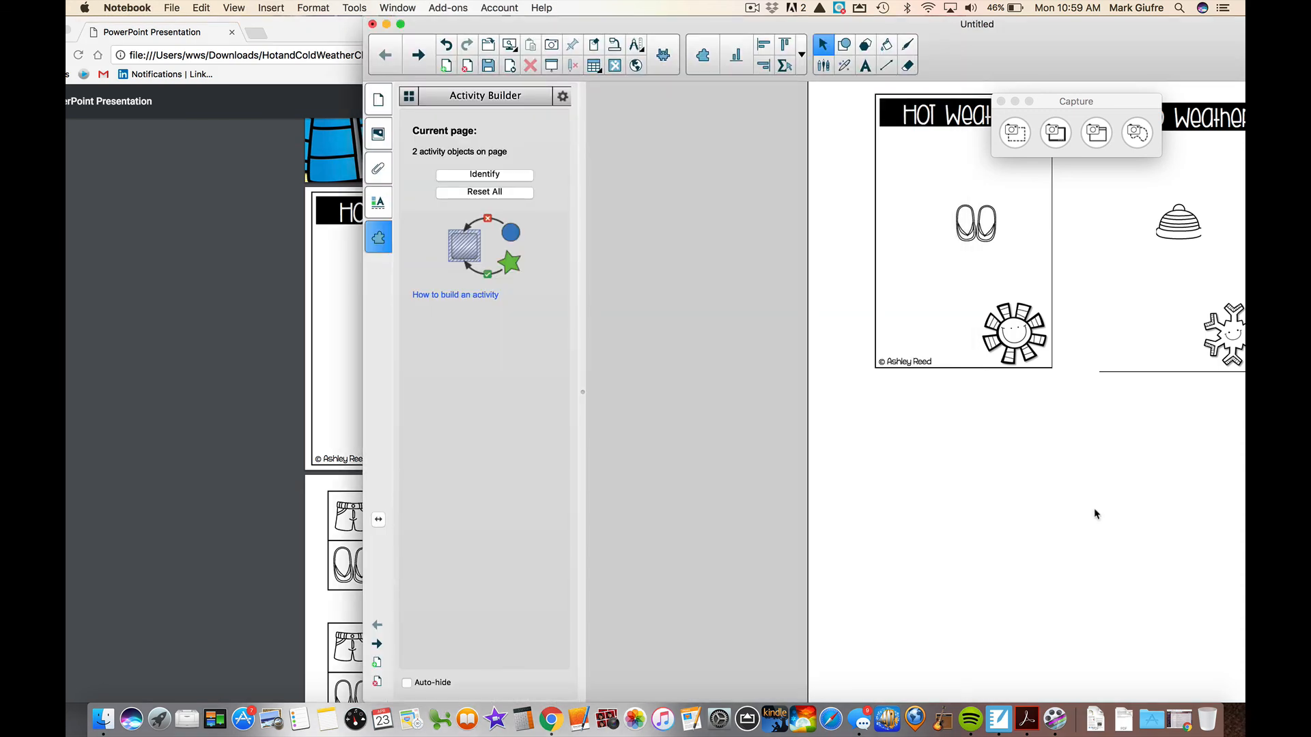